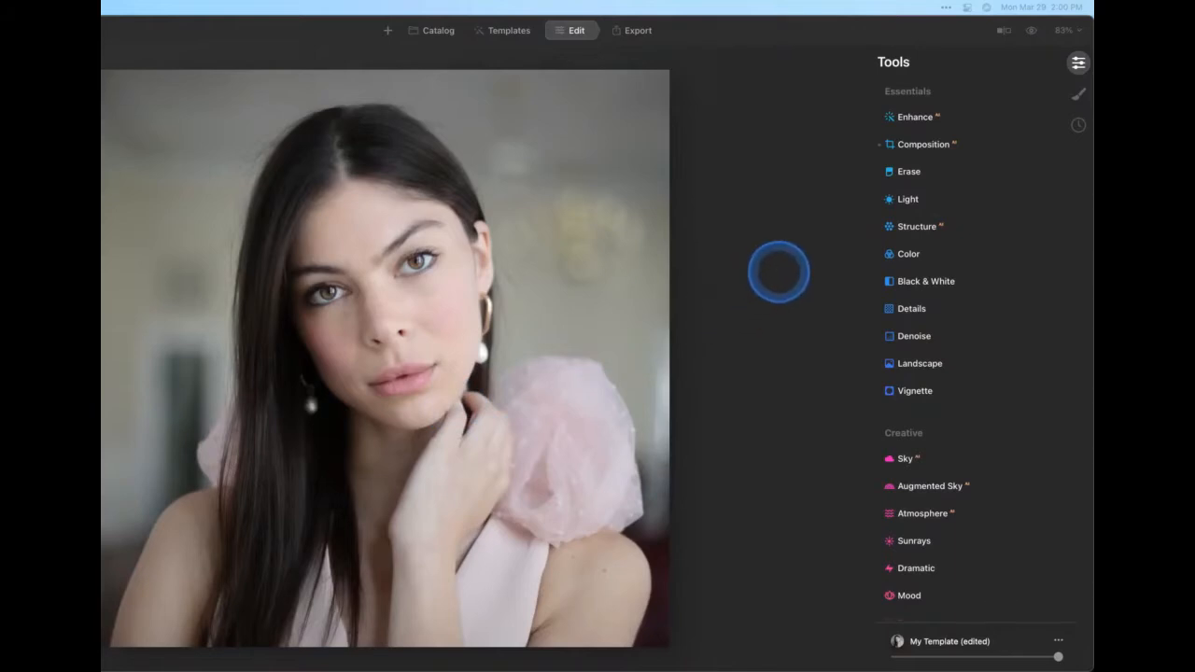
Toggle the before/after preview to compare the edited portrait with the original
{"action": "left_click", "coordinate": [1032, 34]}
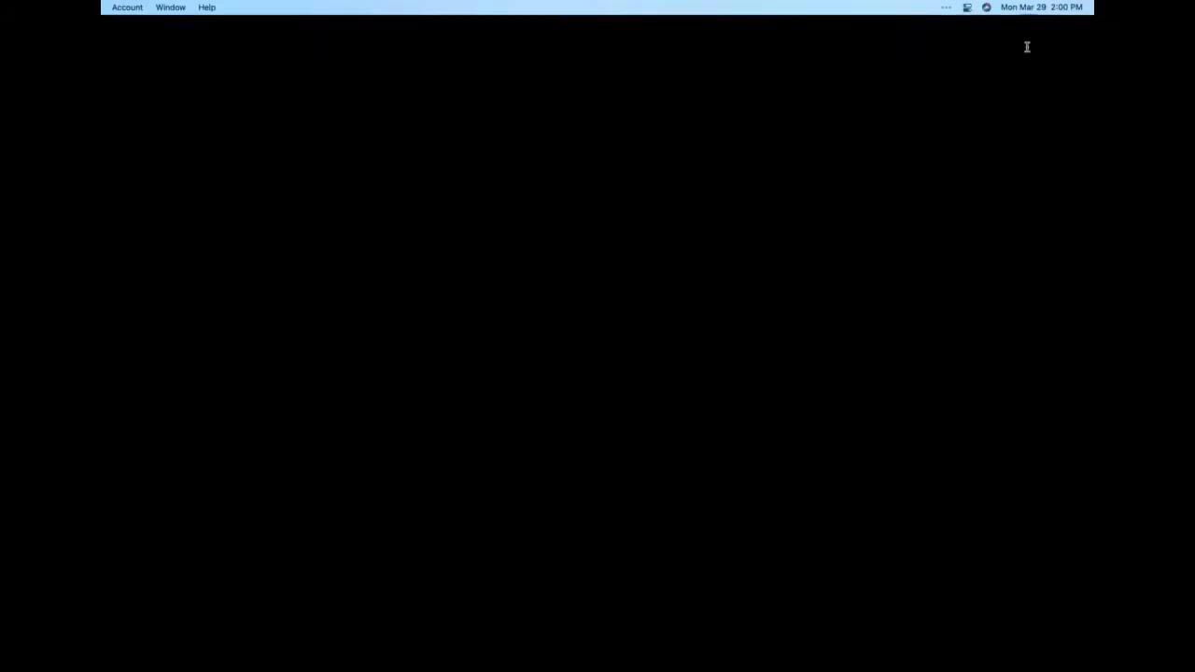
{"action": "left_click", "coordinate": [1031, 34]}
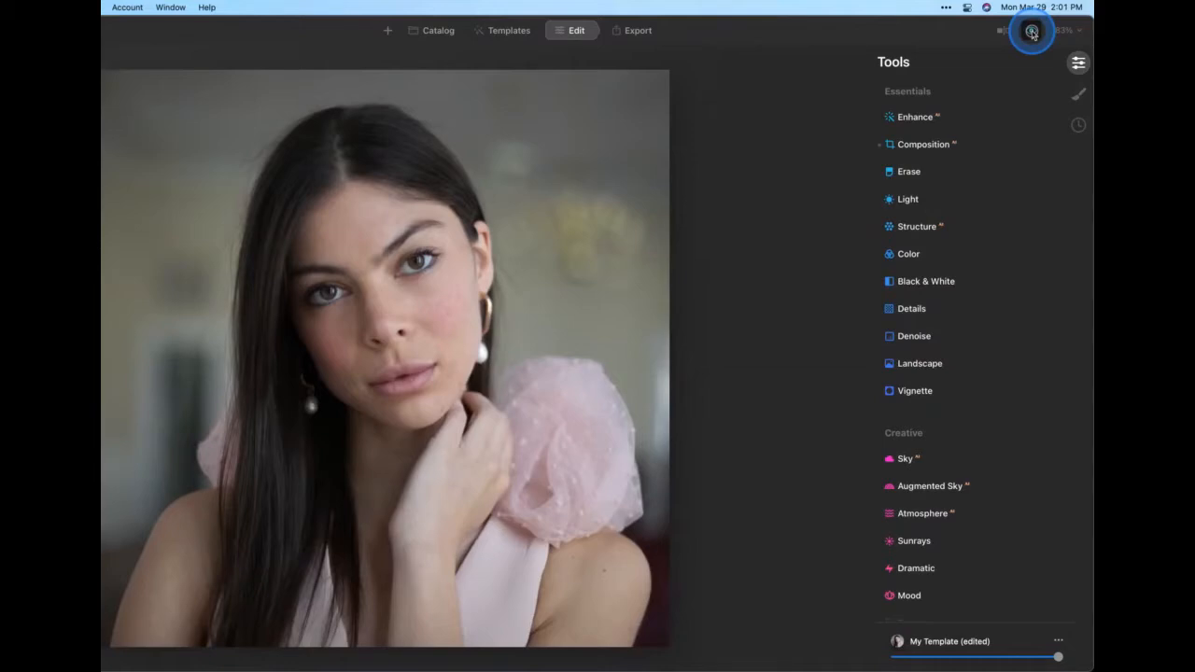
{"action": "left_click", "coordinate": [1031, 33]}
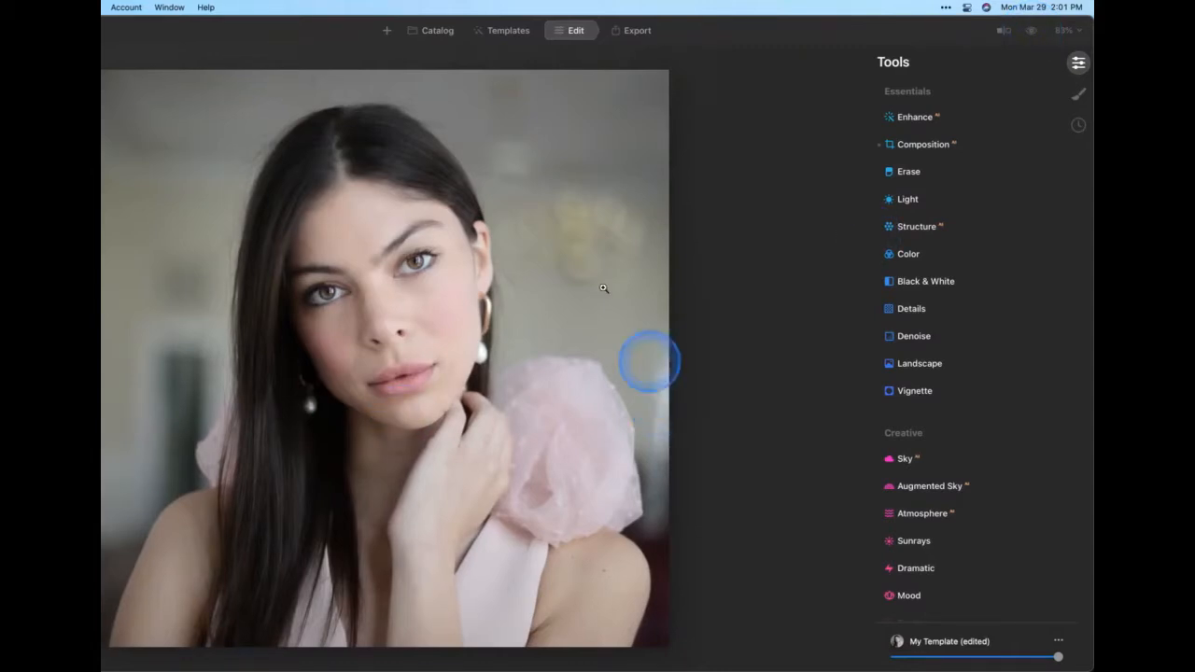
Revert the photo to its original, discarding all applied adjustments
{"action": "right_click", "coordinate": [485, 194]}
{"action": "mouse_move", "coordinate": [524, 250]}
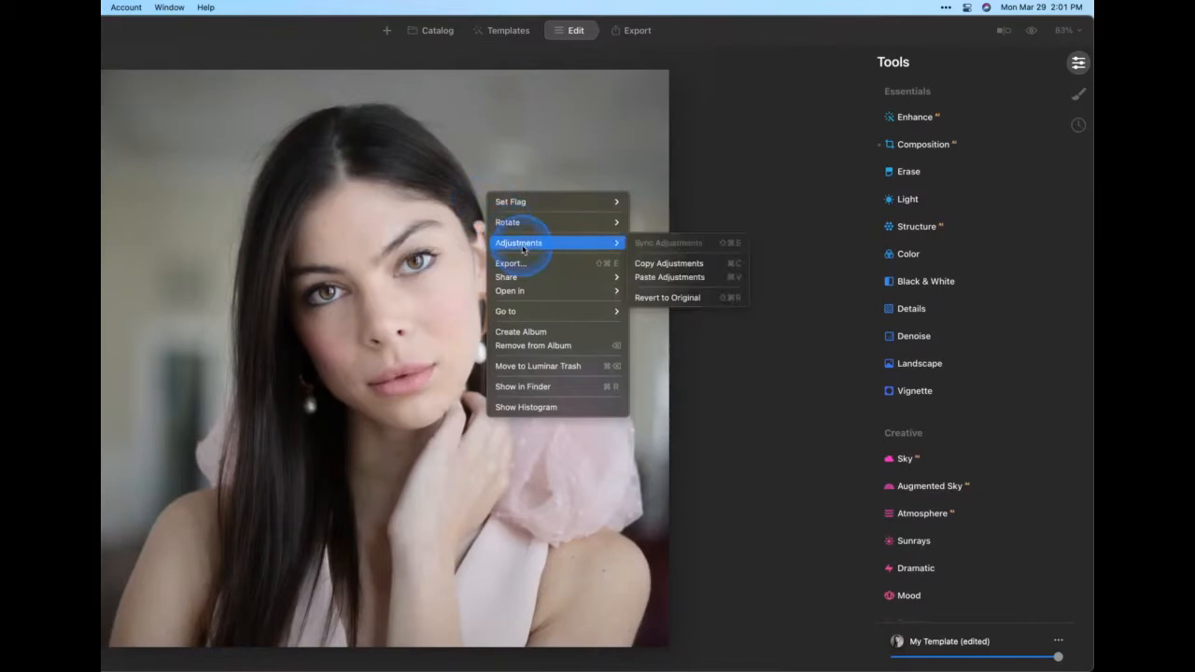
{"action": "left_click", "coordinate": [667, 297]}
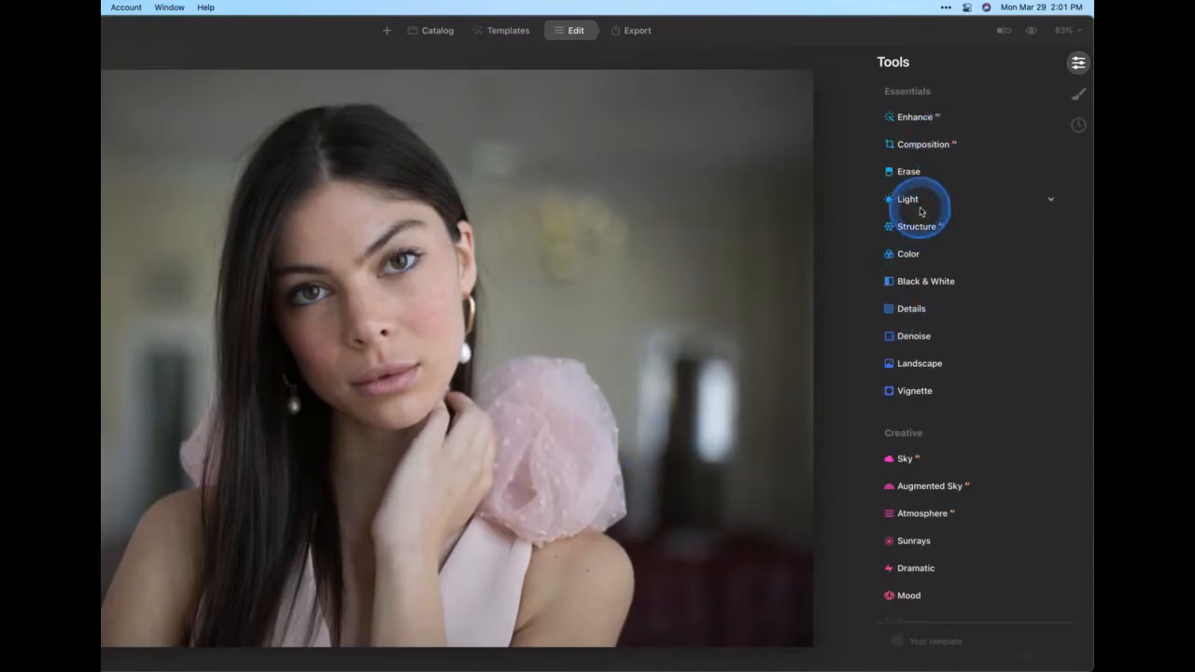
Crop the photo to a 1:1 (Square) ratio with Composition, reposition the crop box and apply it
{"action": "left_click", "coordinate": [922, 141]}
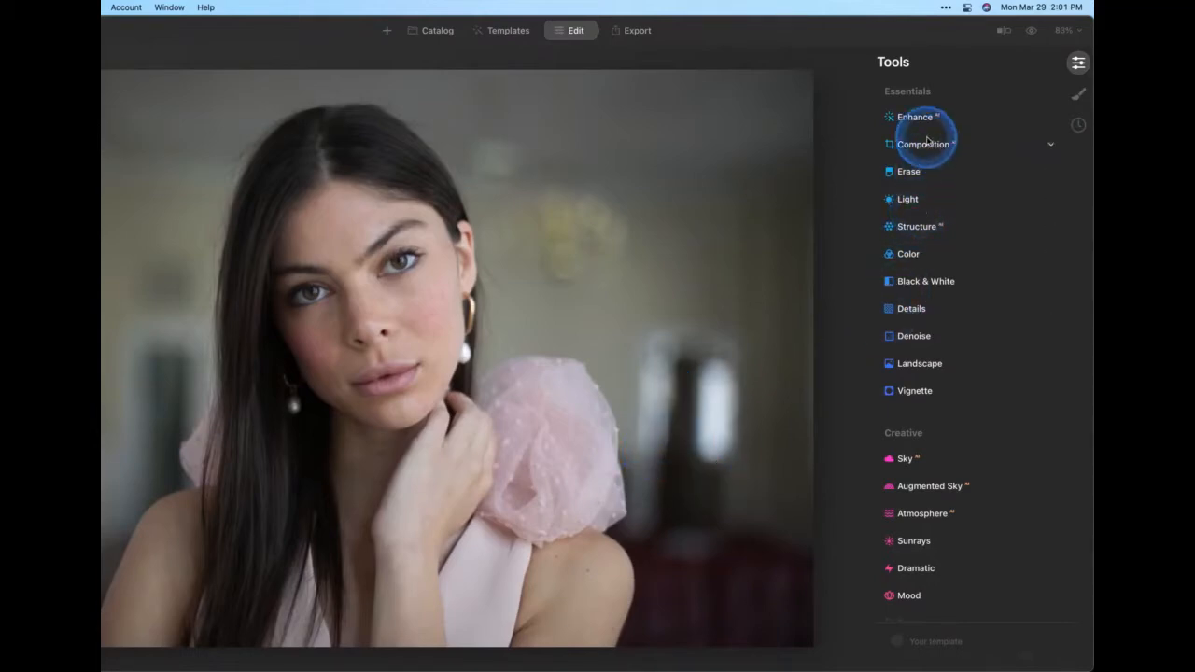
{"action": "left_click", "coordinate": [955, 214]}
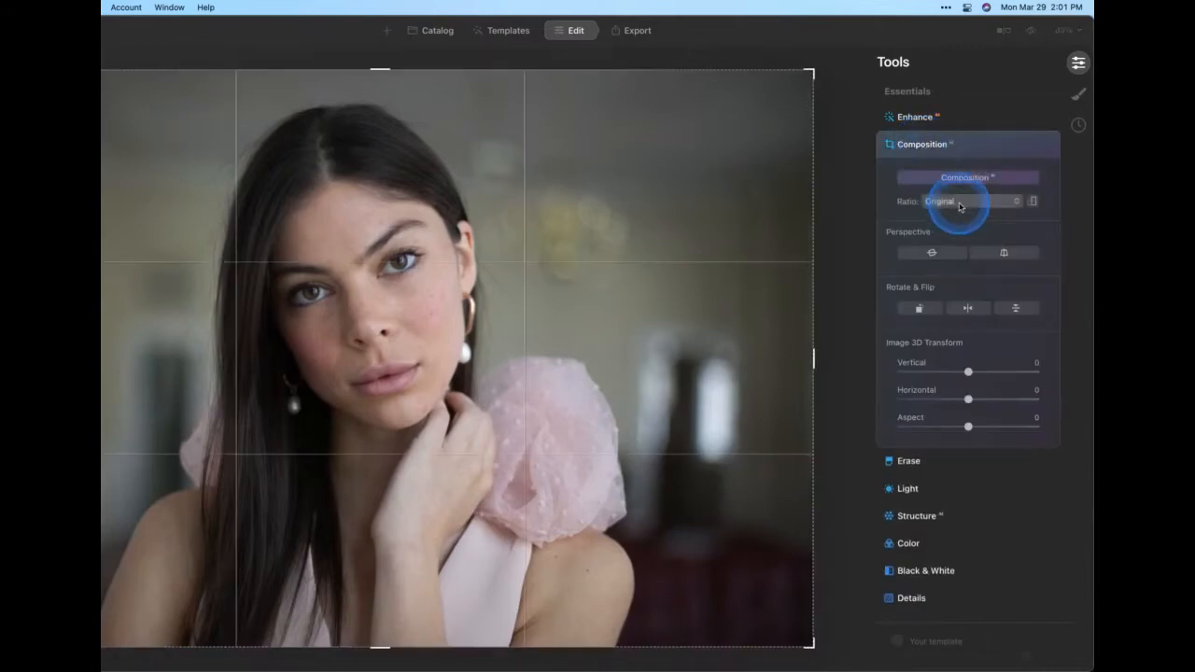
{"action": "left_click", "coordinate": [957, 201]}
{"action": "left_click", "coordinate": [956, 276]}
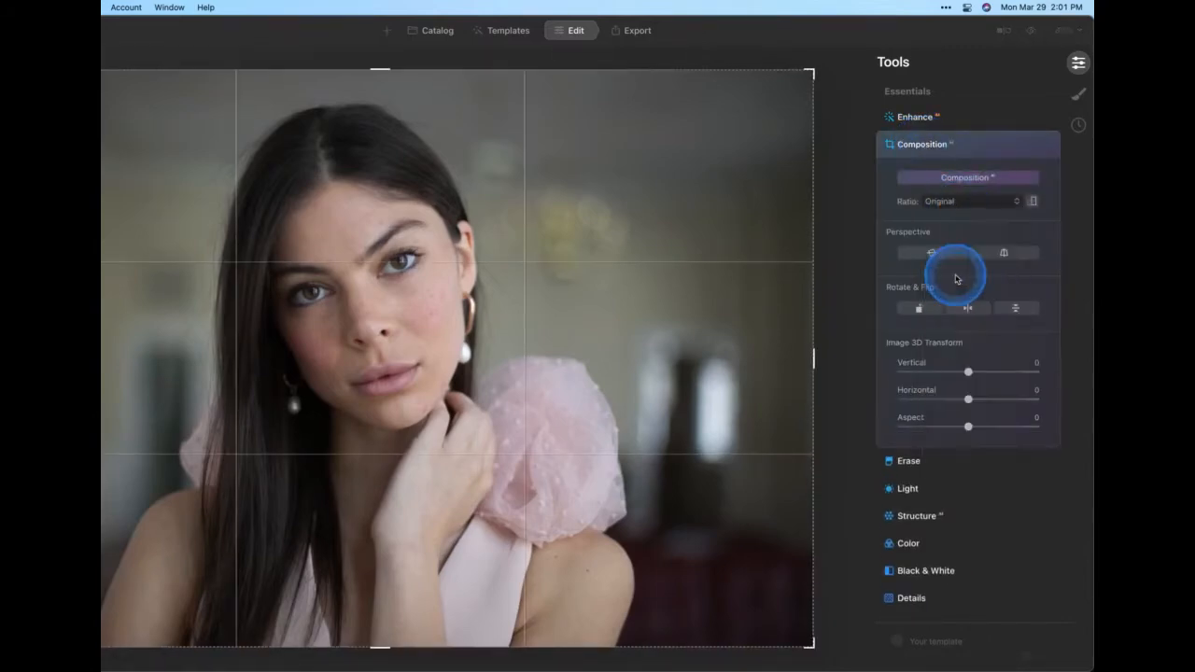
{"action": "left_click_drag", "start_coordinate": [591, 299], "coordinate": [603, 294]}
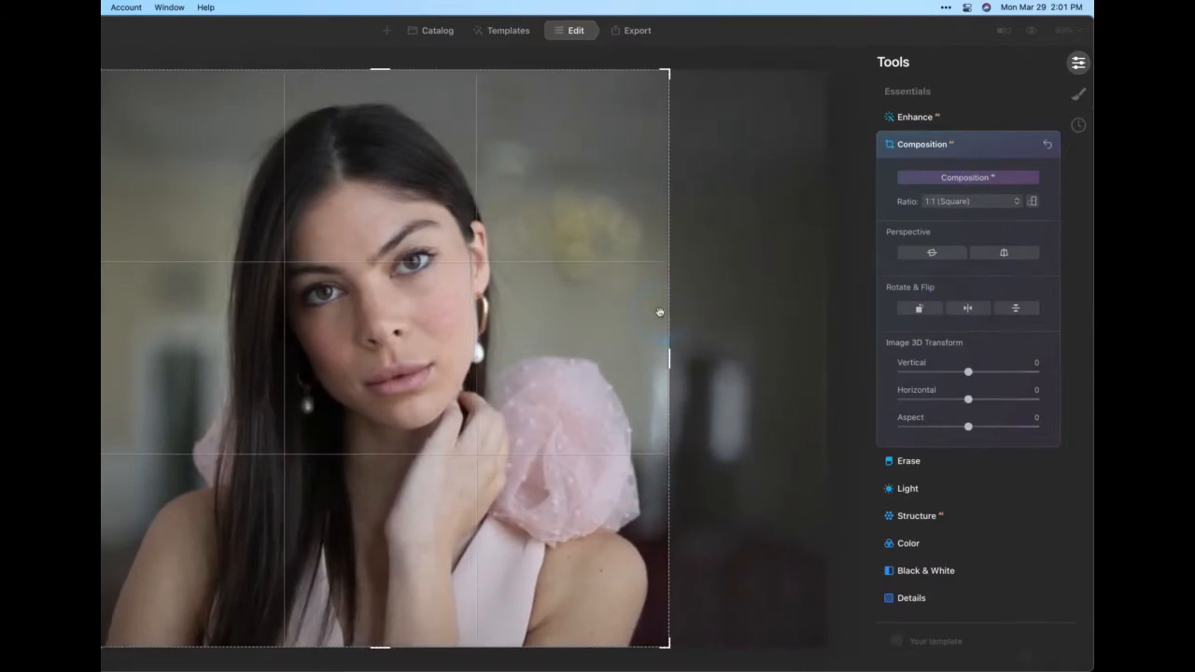
{"action": "key", "text": "Return"}
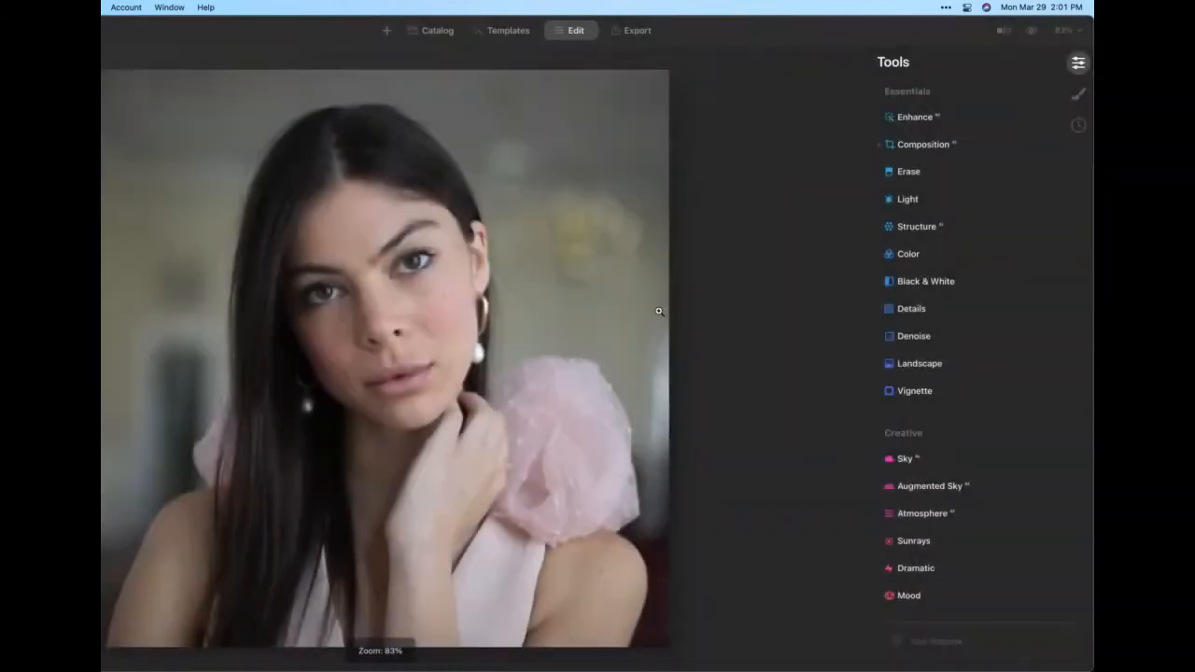
Open the Enhance tool and set Accent to 20
{"action": "left_click", "coordinate": [919, 117]}
{"action": "left_click", "coordinate": [901, 158]}
{"action": "left_click_drag", "start_coordinate": [901, 158], "coordinate": [928, 161]}
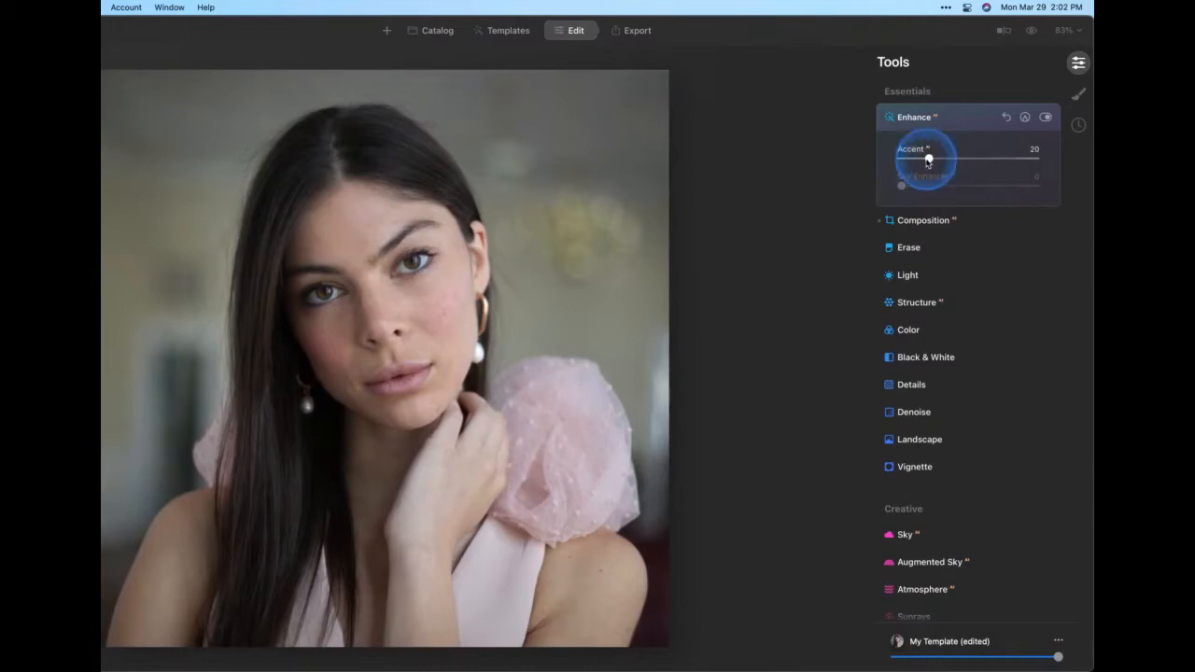
Open the Portrait Face tool and set Face Light to 15
{"action": "scroll", "coordinate": [927, 163], "scroll_direction": "down", "scroll_amount": 5}
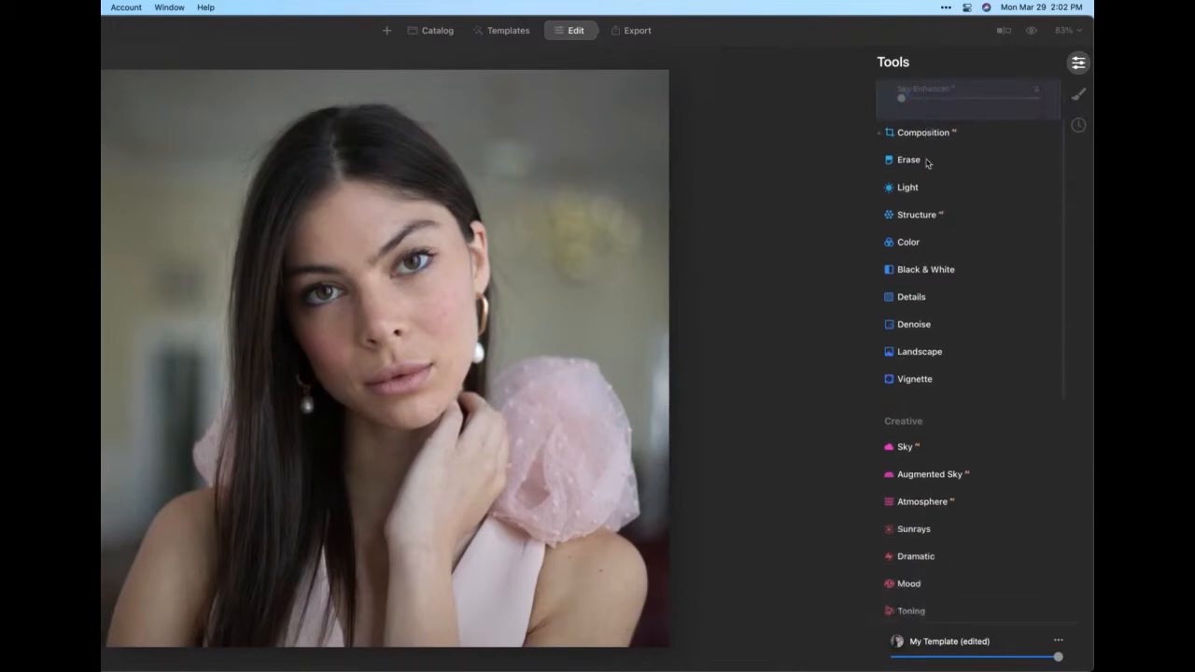
{"action": "scroll", "coordinate": [927, 163], "scroll_direction": "down", "scroll_amount": 3}
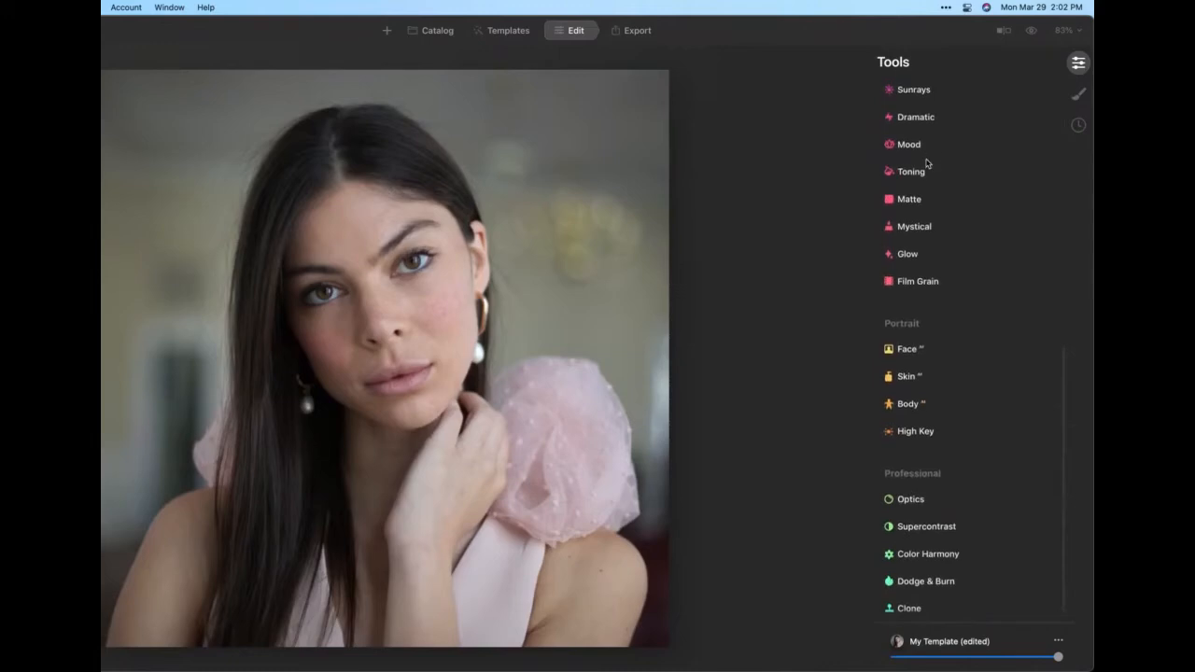
{"action": "left_click", "coordinate": [936, 315]}
{"action": "left_click", "coordinate": [916, 349]}
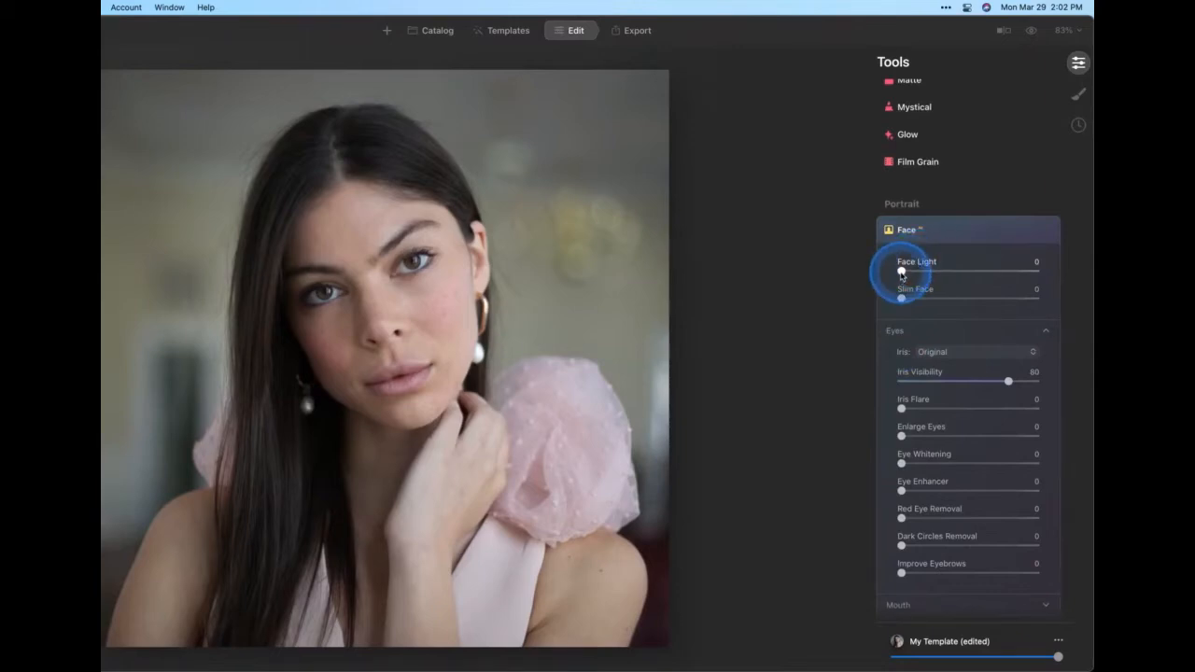
{"action": "left_click_drag", "start_coordinate": [901, 272], "coordinate": [922, 270]}
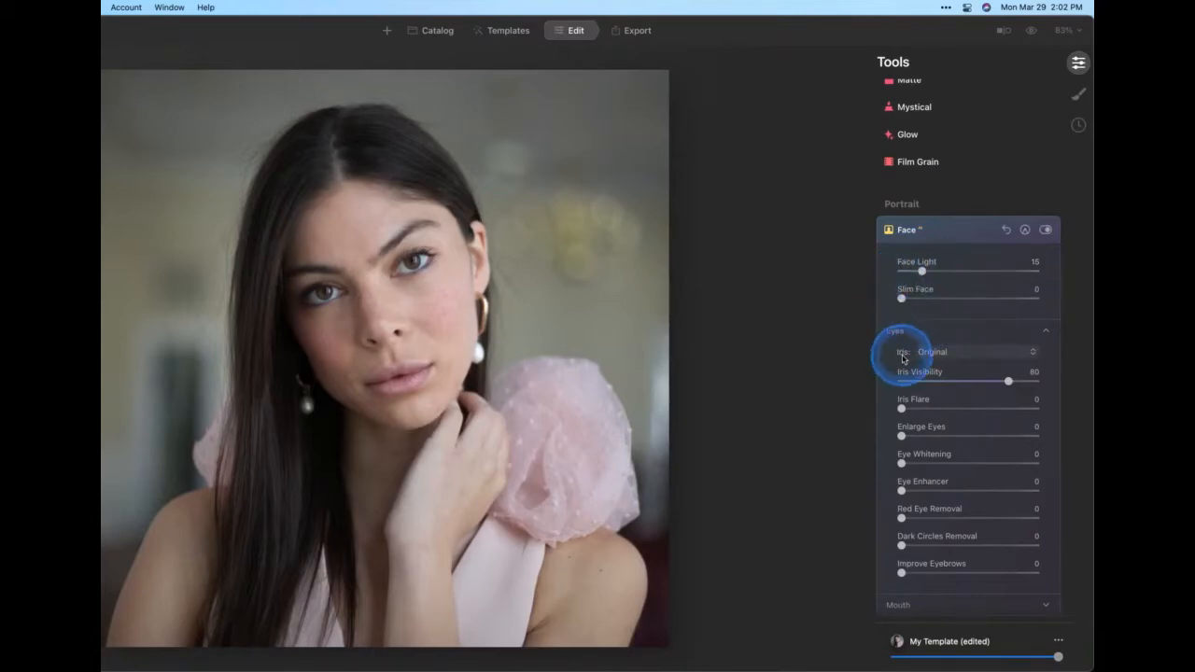
Browse the Iris colour presets, keep Original, and set Iris Visibility to 77
{"action": "scroll", "coordinate": [903, 358], "scroll_direction": "down", "scroll_amount": 3}
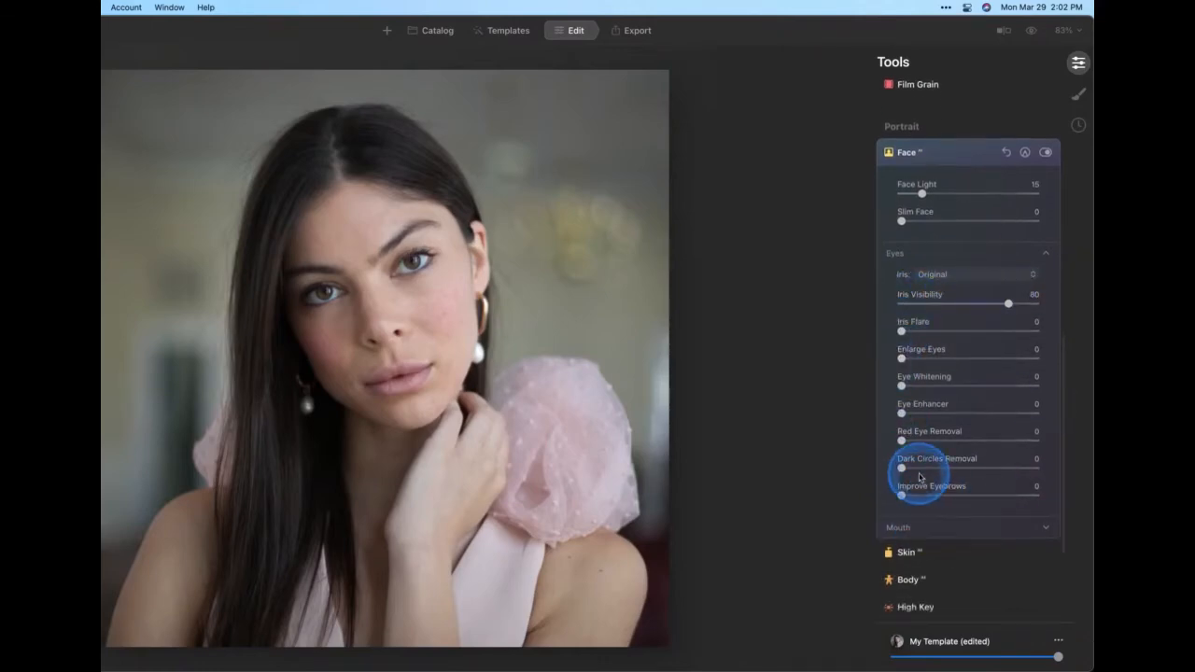
{"action": "left_click", "coordinate": [967, 276]}
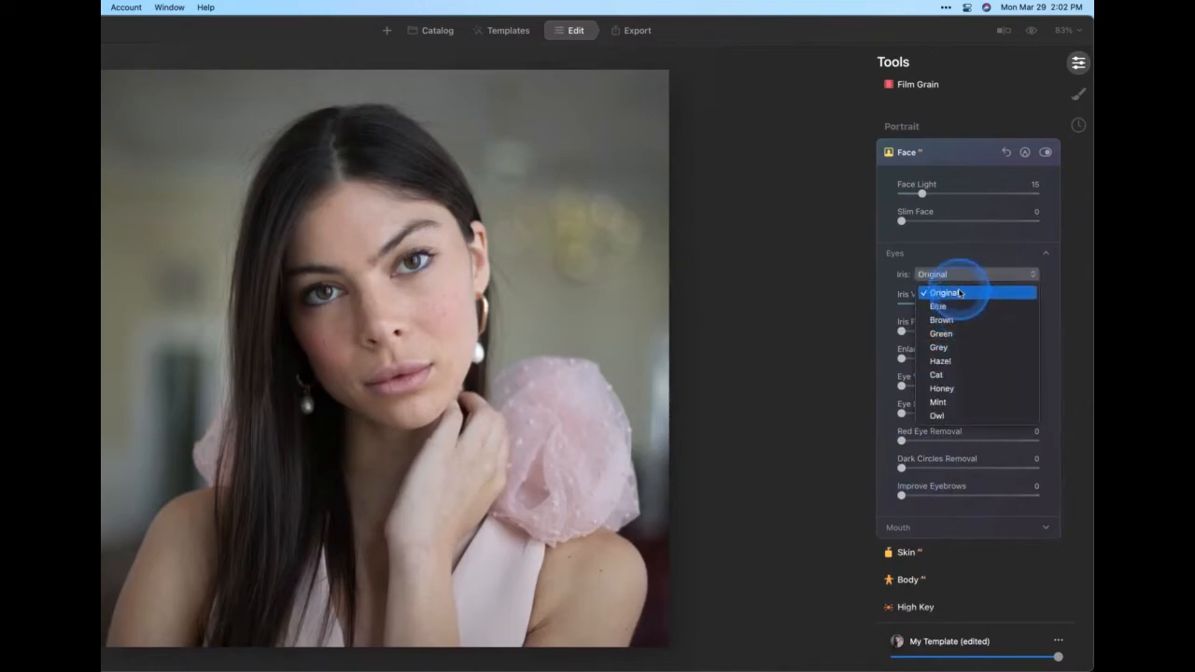
{"action": "left_click", "coordinate": [961, 255]}
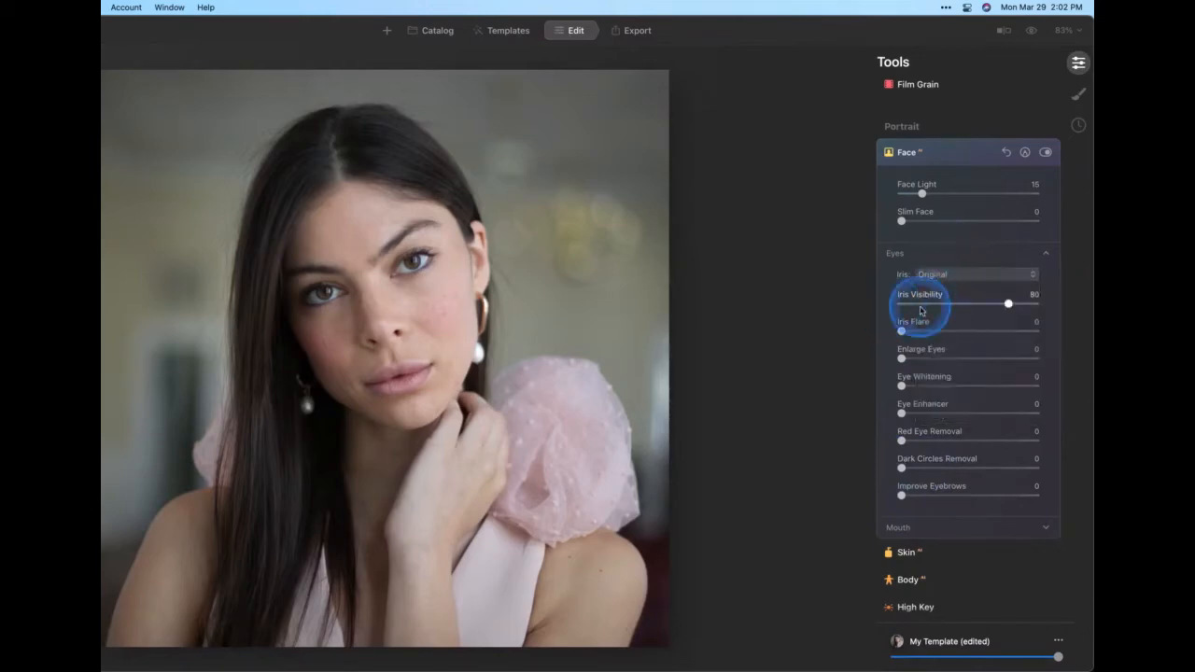
{"action": "mouse_move", "coordinate": [1008, 303]}
{"action": "left_mouse_down"}
{"action": "mouse_move", "coordinate": [918, 311]}
{"action": "mouse_move", "coordinate": [1003, 301]}
{"action": "left_mouse_up"}
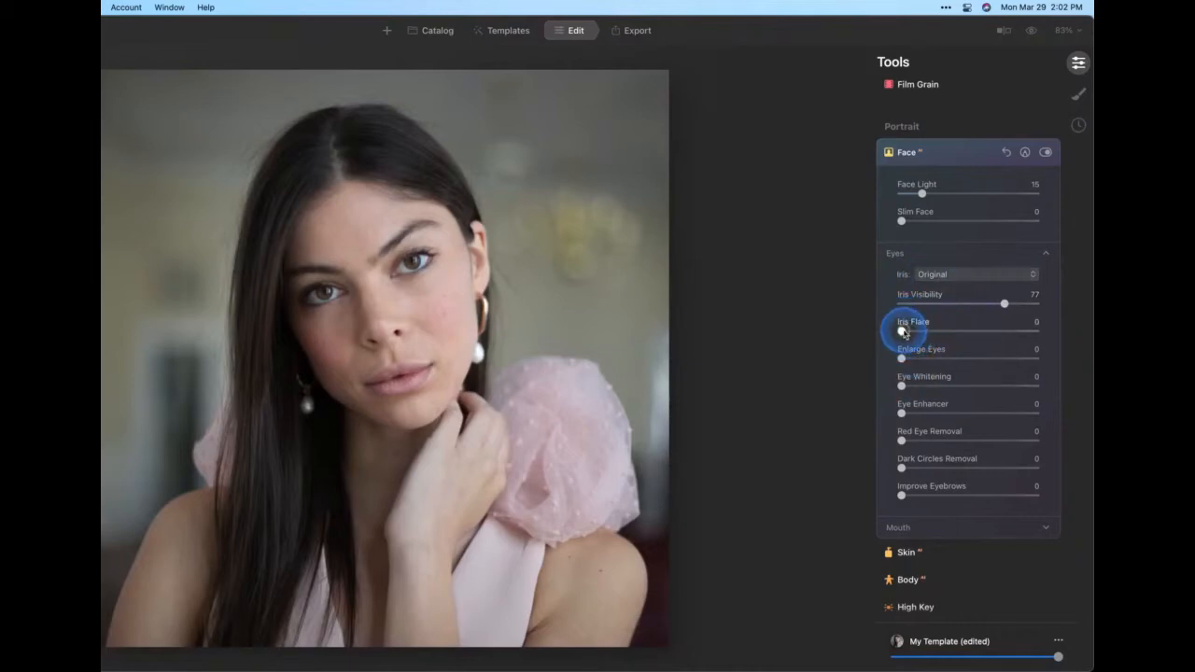
Set Iris Flare to 45
{"action": "left_click_drag", "start_coordinate": [903, 334], "coordinate": [914, 334]}
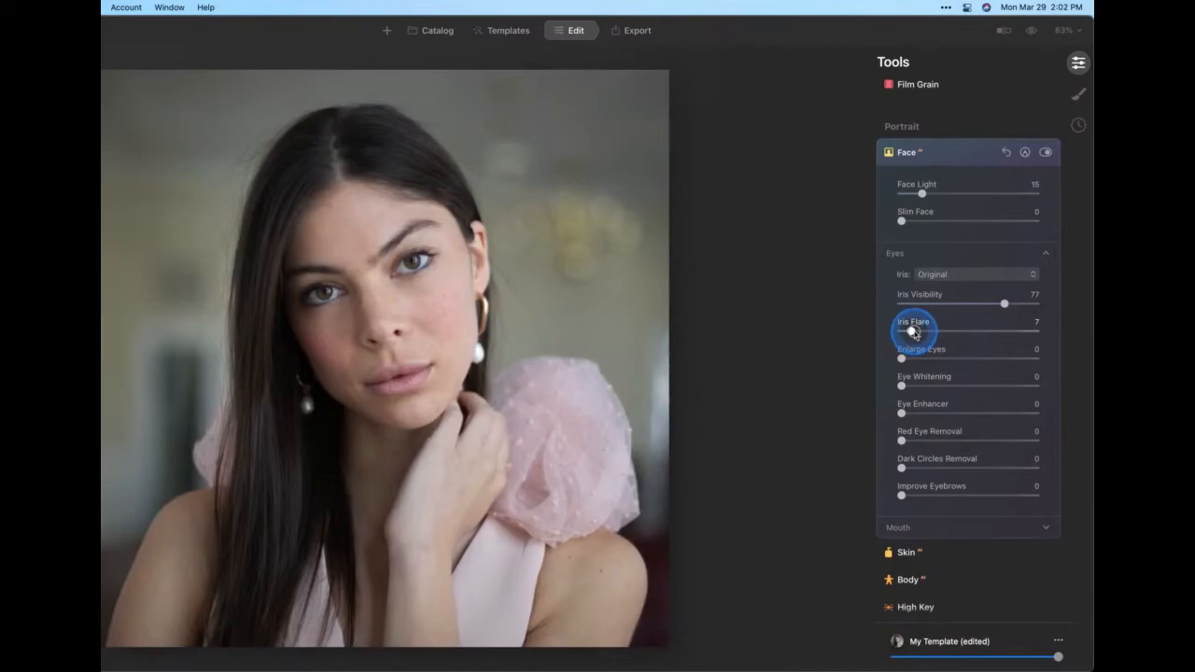
{"action": "left_click_drag", "start_coordinate": [914, 333], "coordinate": [1046, 343]}
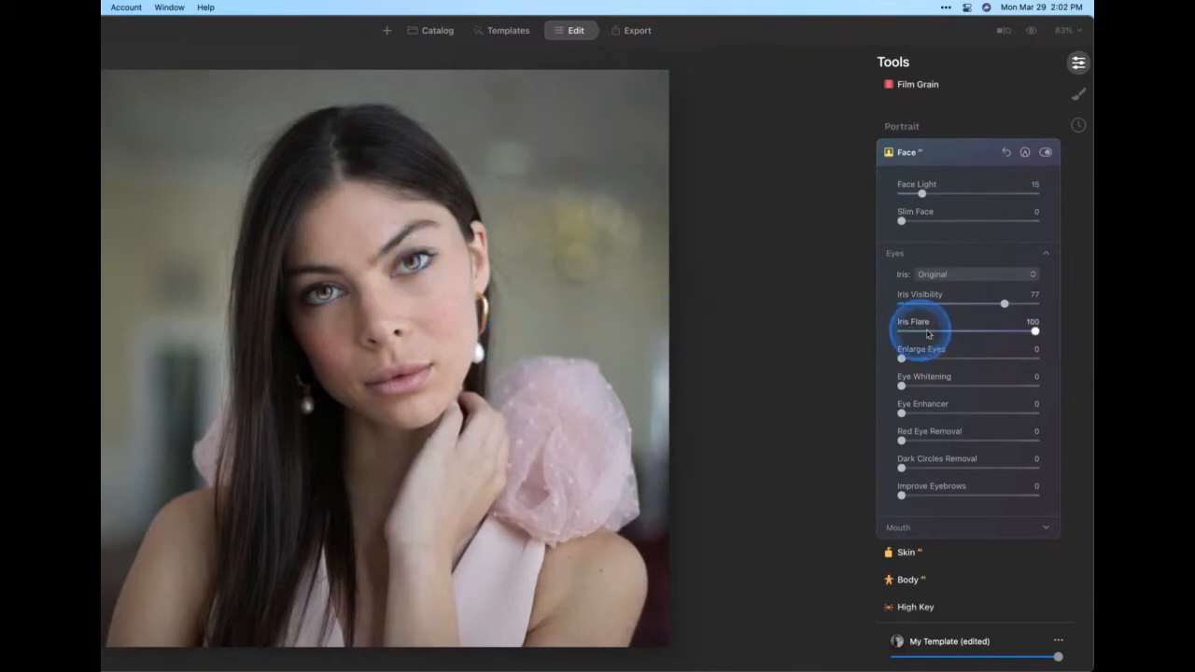
{"action": "left_click_drag", "start_coordinate": [1034, 333], "coordinate": [956, 334]}
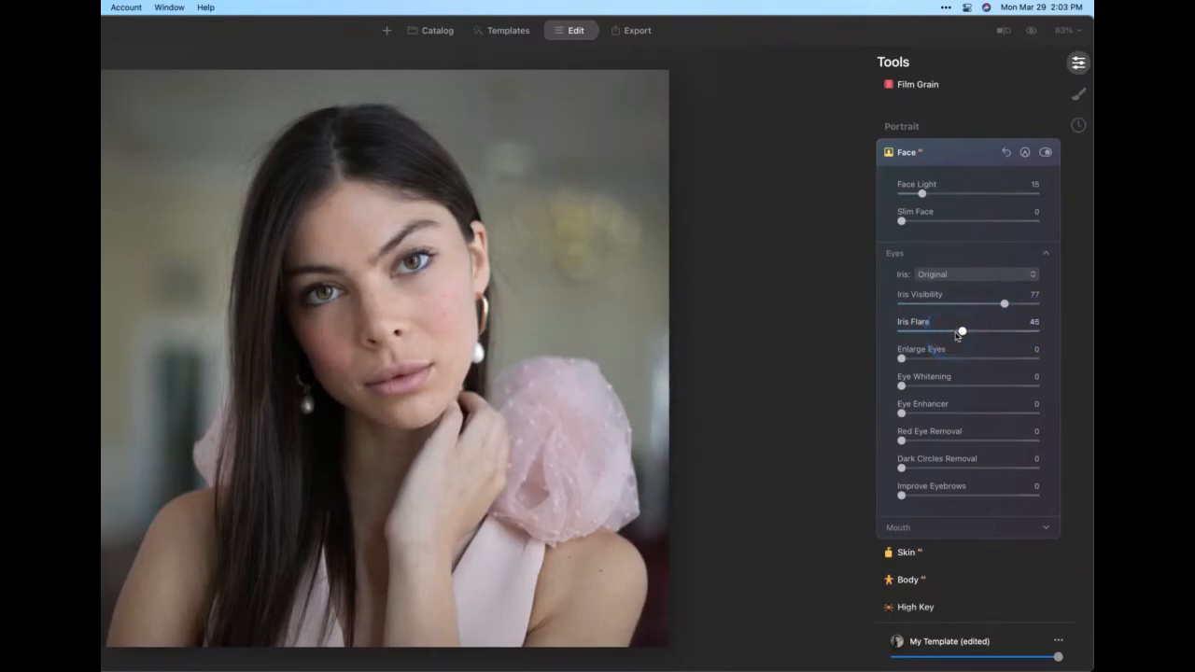
{"action": "left_click", "coordinate": [956, 336]}
{"action": "left_click", "coordinate": [956, 336]}
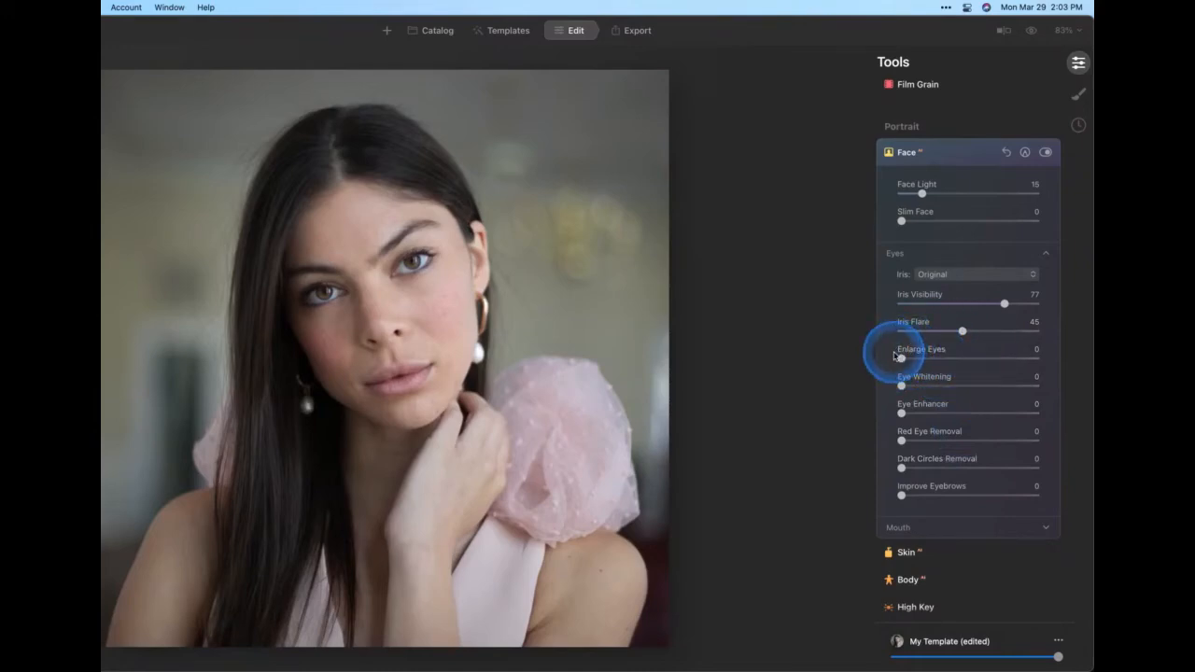
Set Eye Enhancer to 100
{"action": "scroll", "coordinate": [894, 354], "scroll_direction": "down", "scroll_amount": 2}
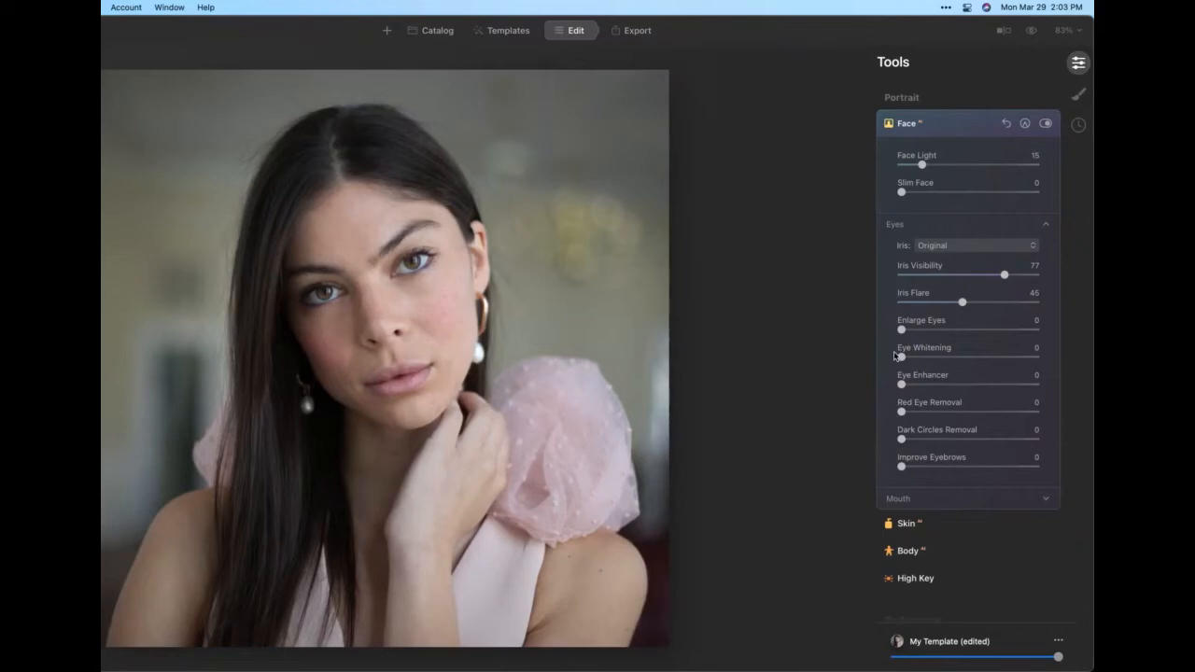
{"action": "left_click", "coordinate": [902, 358]}
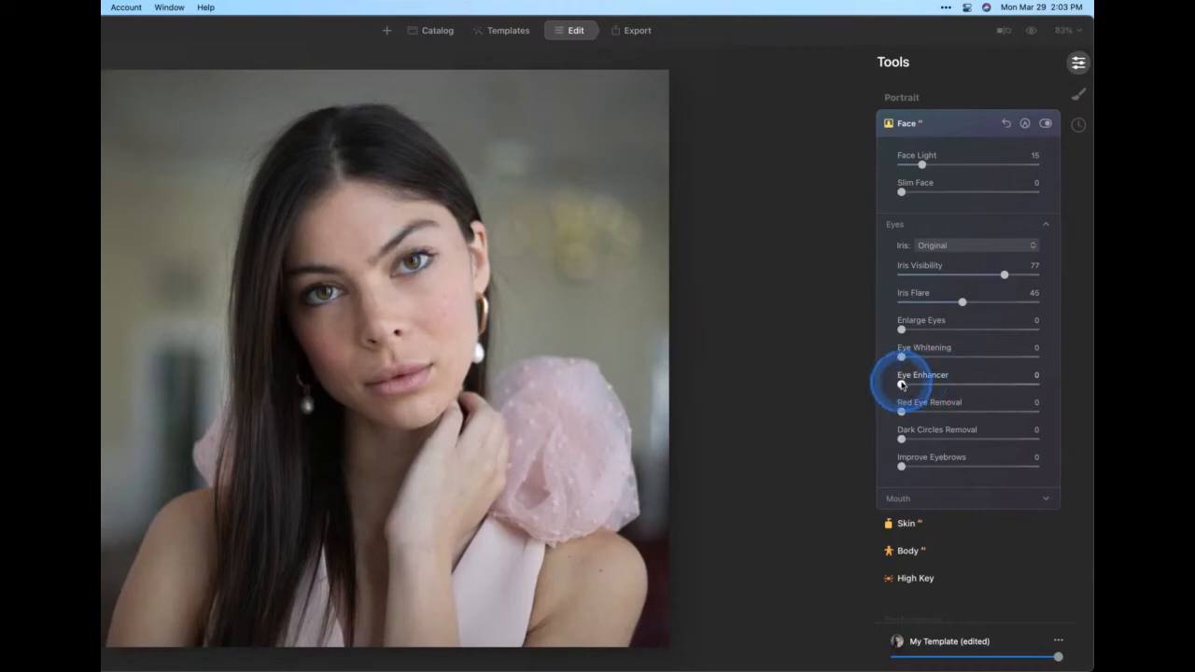
{"action": "left_click_drag", "start_coordinate": [902, 384], "coordinate": [1068, 378]}
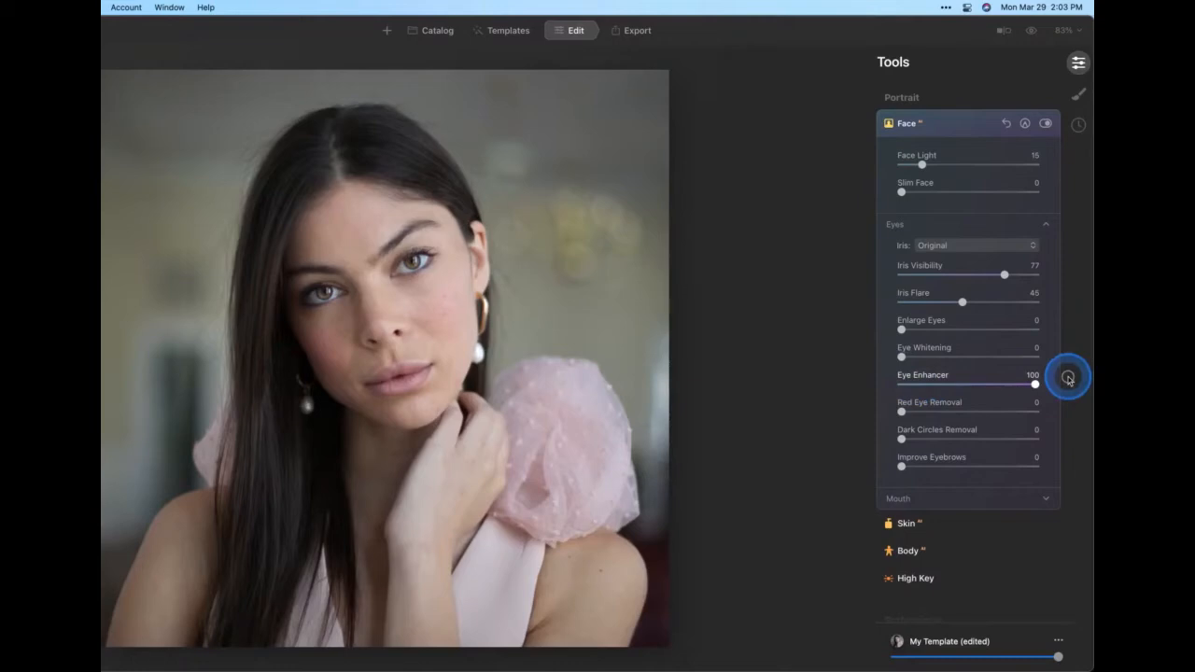
Zoom to 200% on the eyes and toggle the Face tool off and on to compare the effect
{"action": "left_click", "coordinate": [407, 264]}
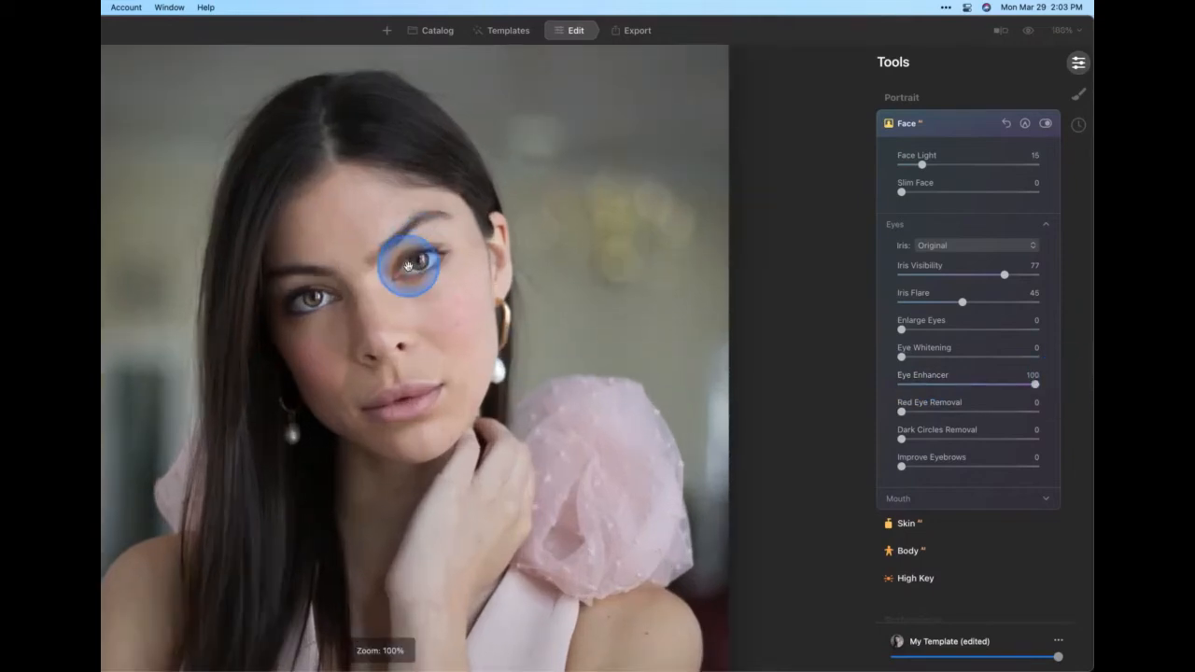
{"action": "left_click", "coordinate": [1066, 31]}
{"action": "left_click", "coordinate": [1037, 116]}
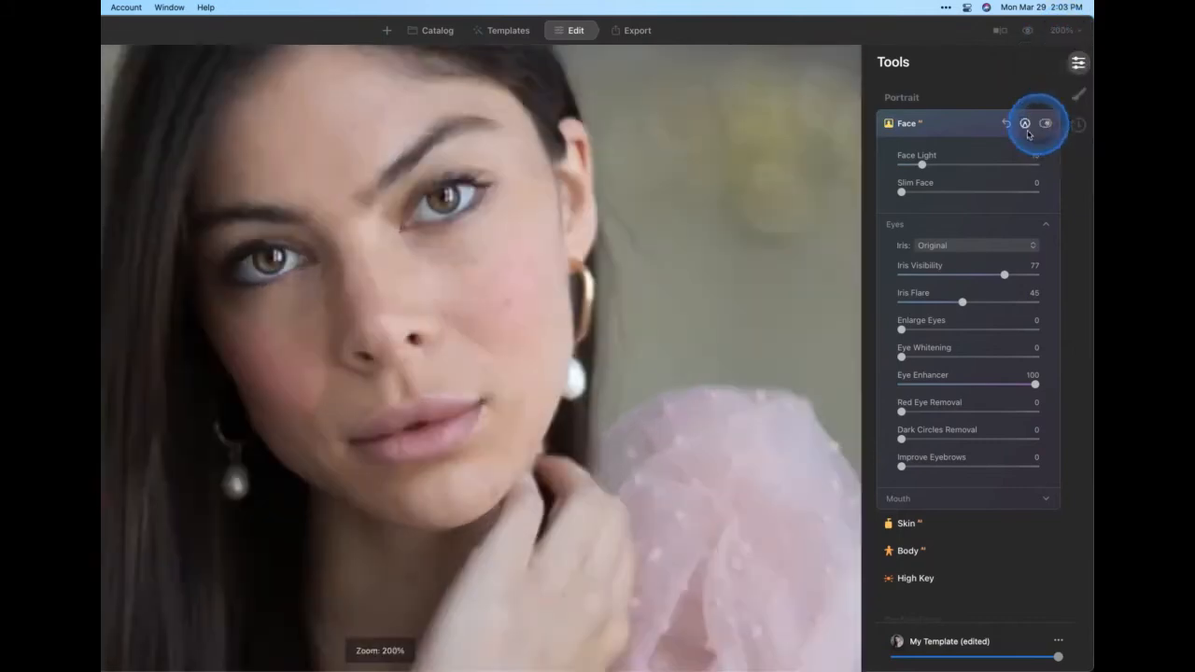
{"action": "left_click", "coordinate": [476, 170]}
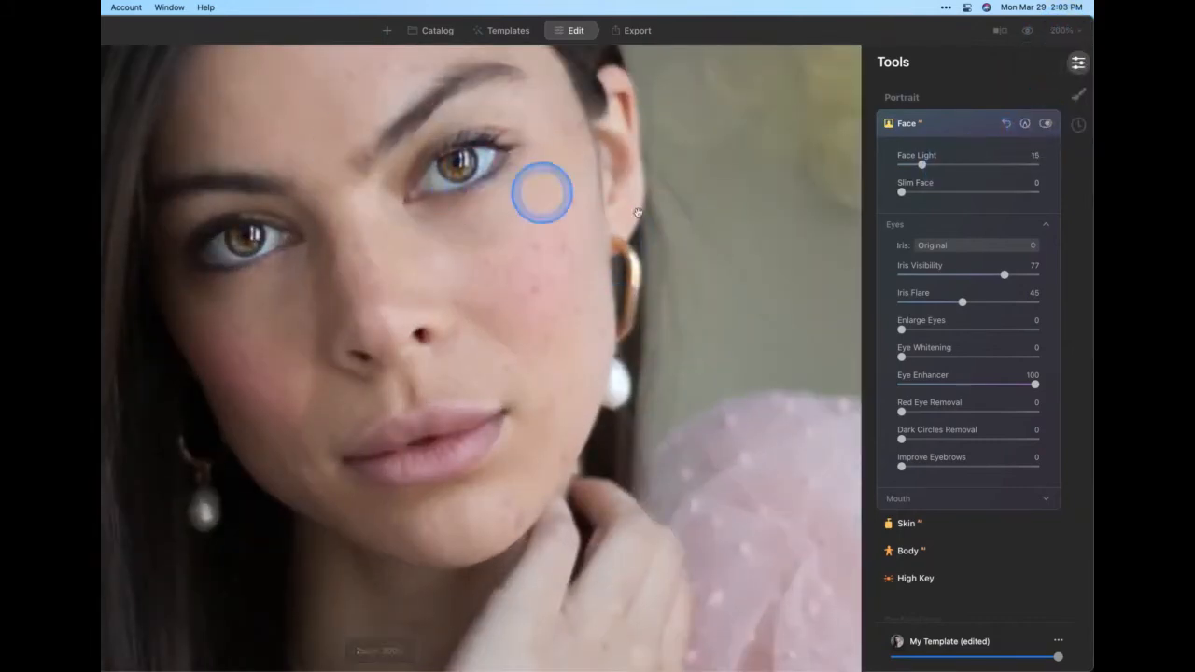
{"action": "left_click", "coordinate": [1046, 124]}
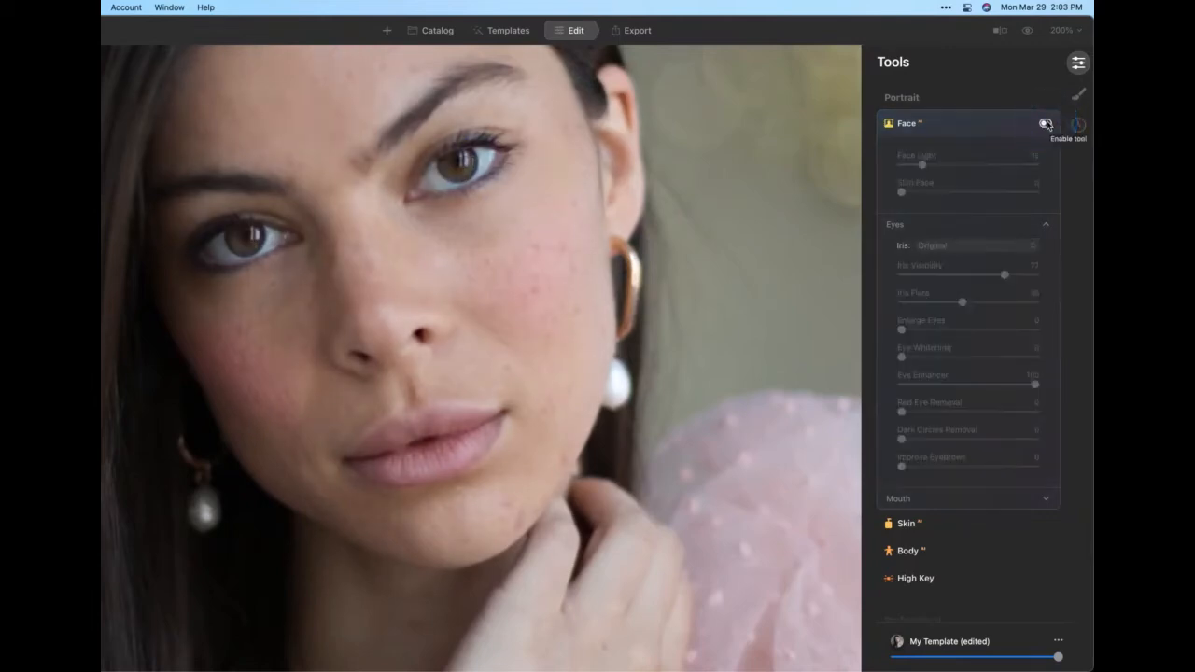
{"action": "left_click", "coordinate": [1047, 124]}
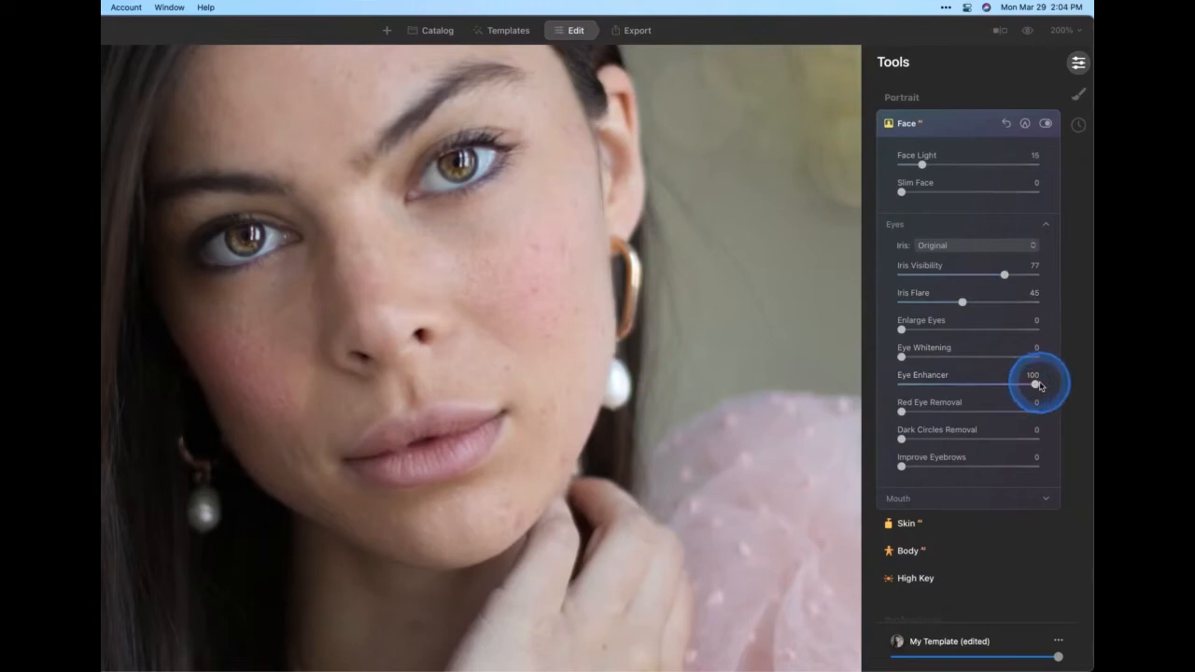
Lower Eye Enhancer to 30 and set Dark Circles Removal to 38
{"action": "left_click_drag", "start_coordinate": [1040, 385], "coordinate": [937, 385]}
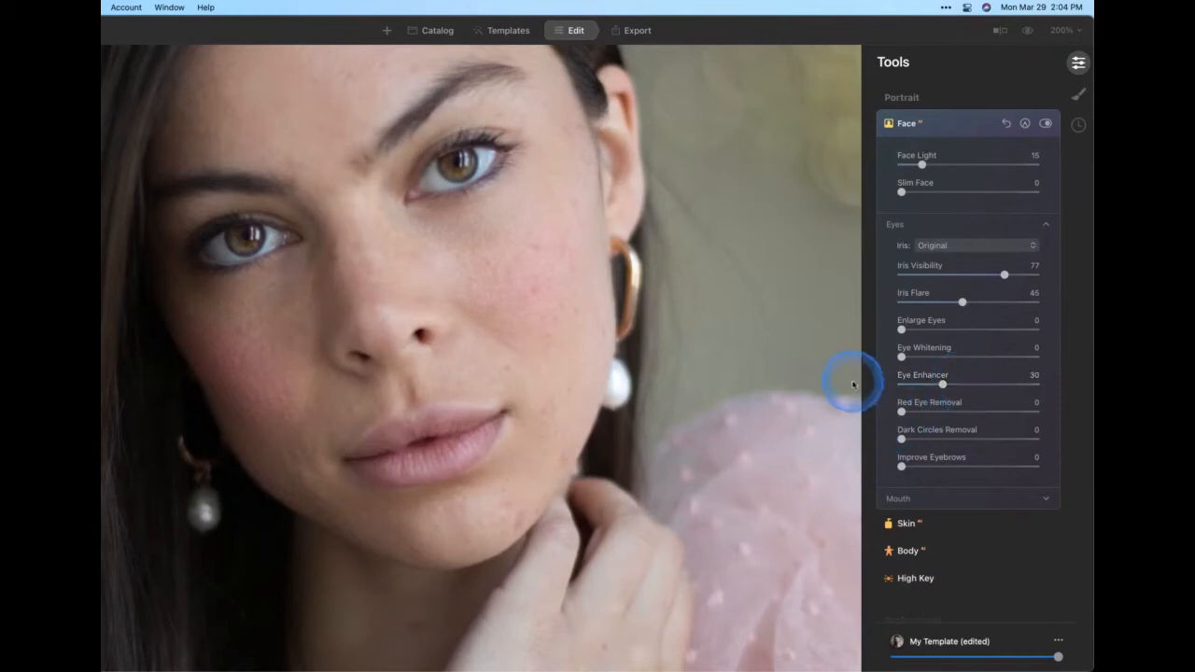
{"action": "left_click_drag", "start_coordinate": [901, 441], "coordinate": [952, 437]}
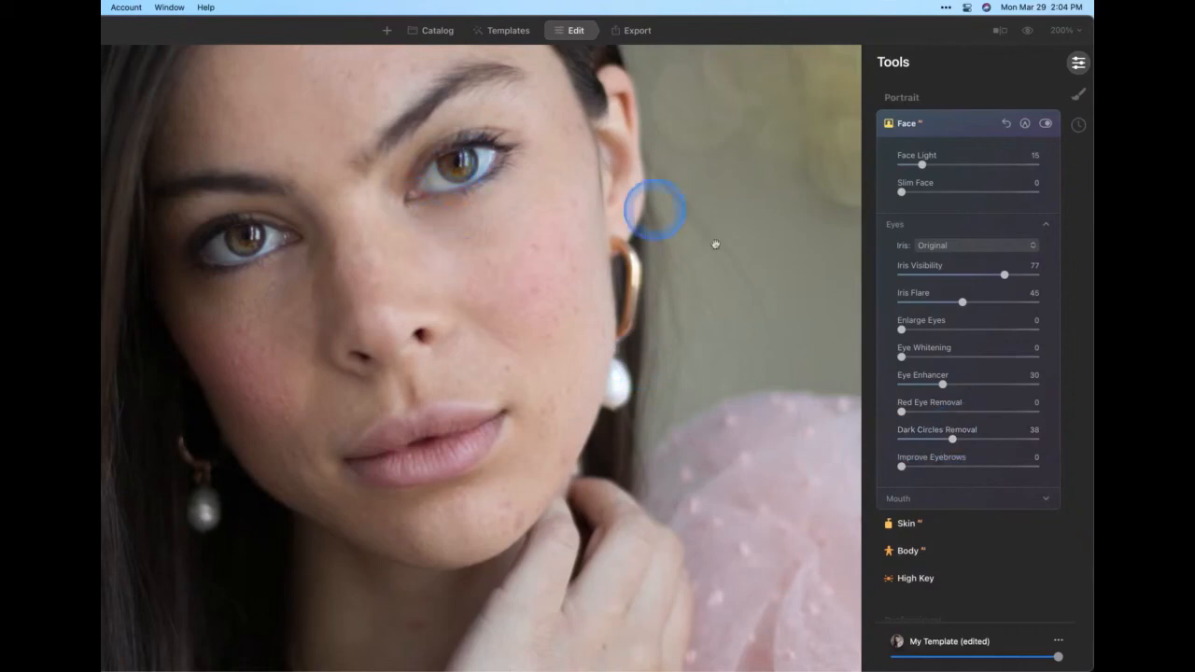
Expand the Mouth settings and set Lips Redness to 19 and Lips Darkening to 22
{"action": "left_click", "coordinate": [932, 504]}
{"action": "scroll", "coordinate": [938, 355], "scroll_direction": "down", "scroll_amount": 5}
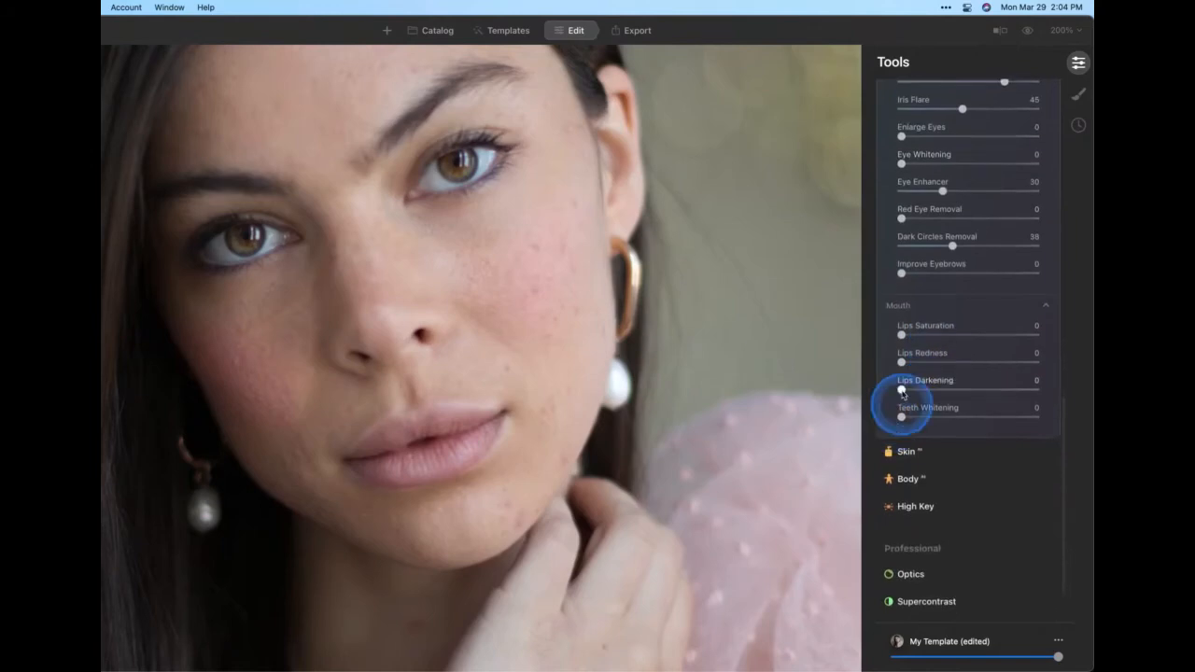
{"action": "left_click_drag", "start_coordinate": [900, 389], "coordinate": [927, 363]}
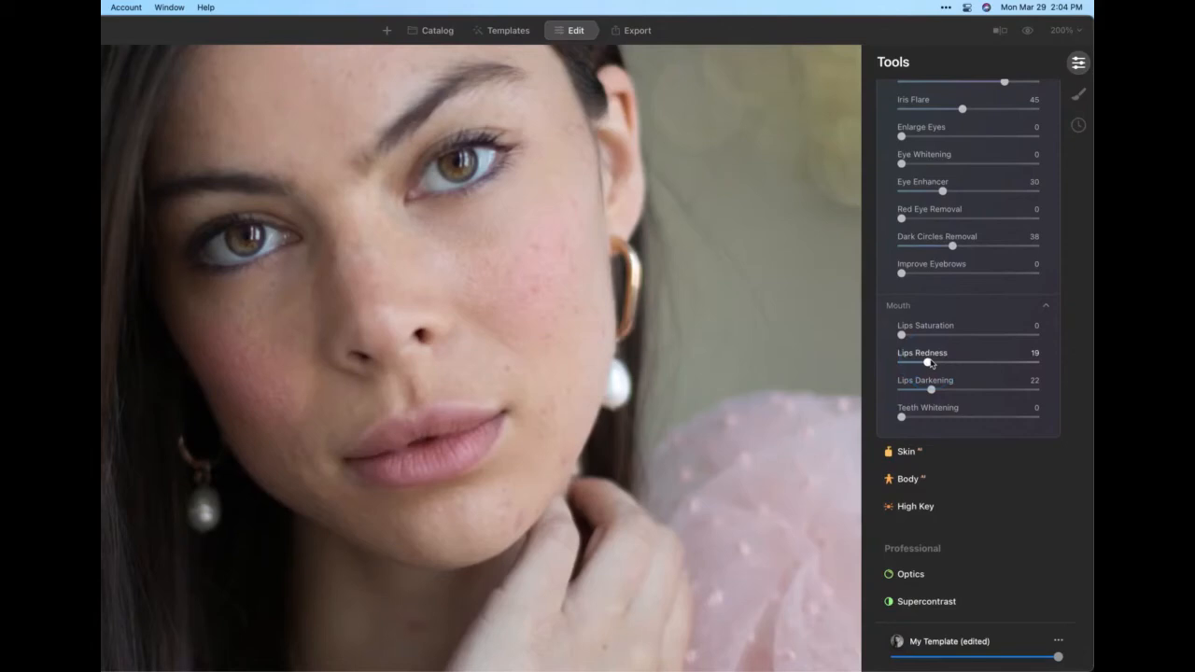
Open the Skin tool, enable Skin Defects Removal and set its Amount to 70
{"action": "scroll", "coordinate": [924, 368], "scroll_direction": "down", "scroll_amount": 2}
{"action": "left_click", "coordinate": [907, 375]}
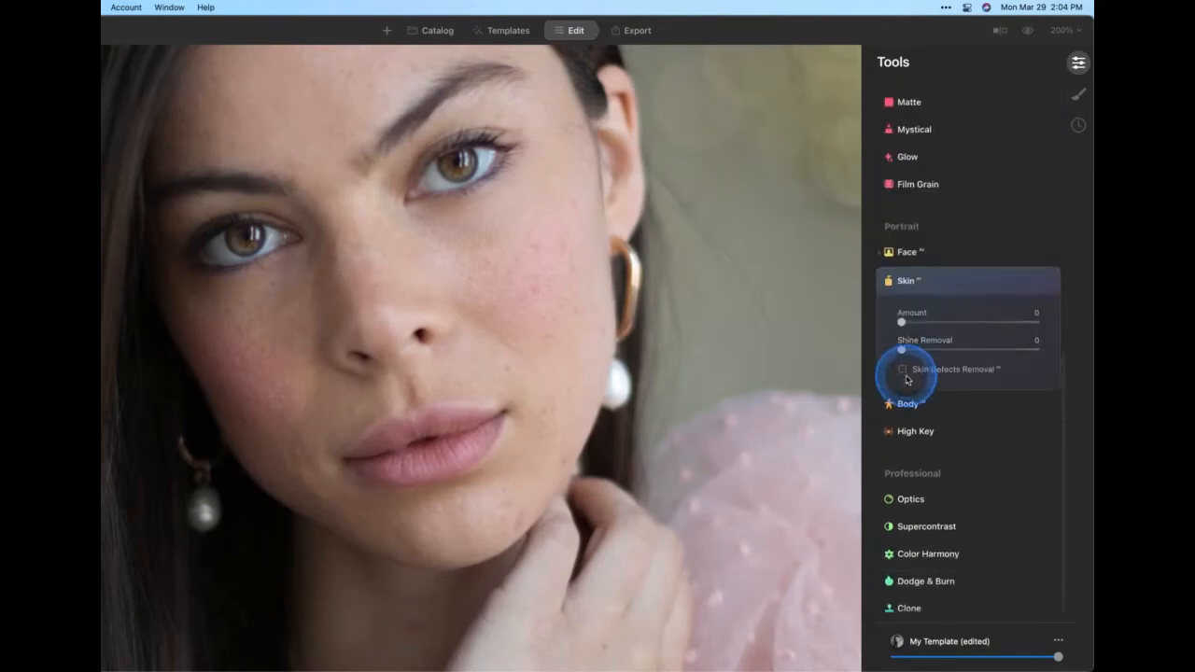
{"action": "left_click_drag", "start_coordinate": [901, 322], "coordinate": [991, 314]}
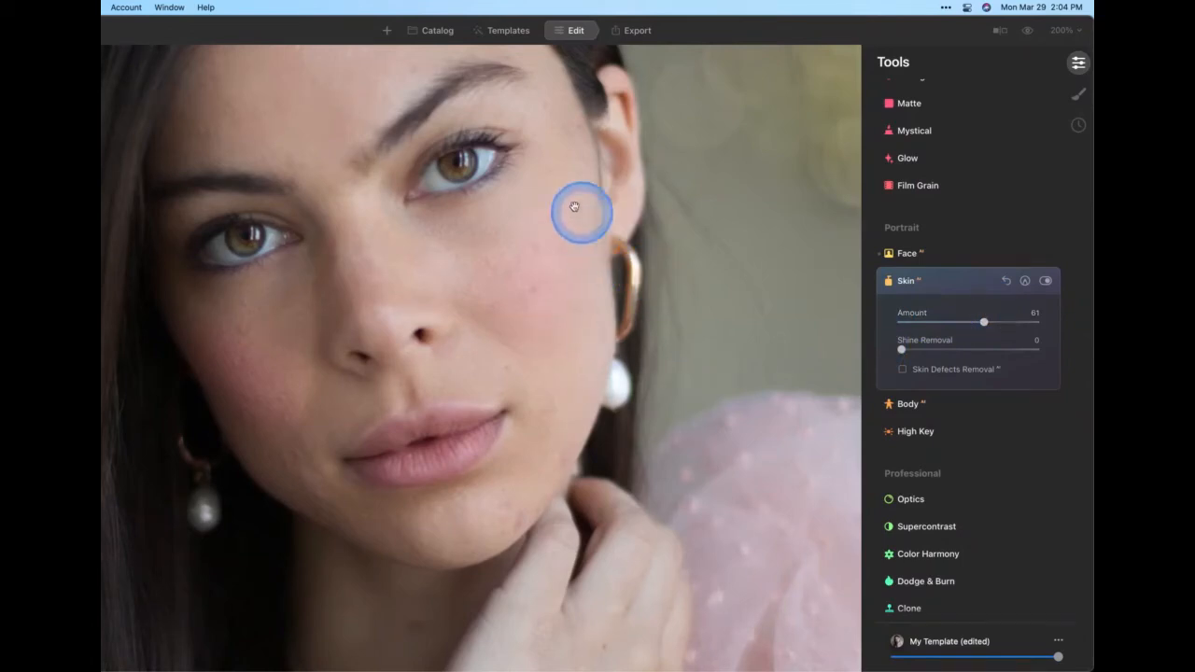
{"action": "left_click", "coordinate": [902, 370]}
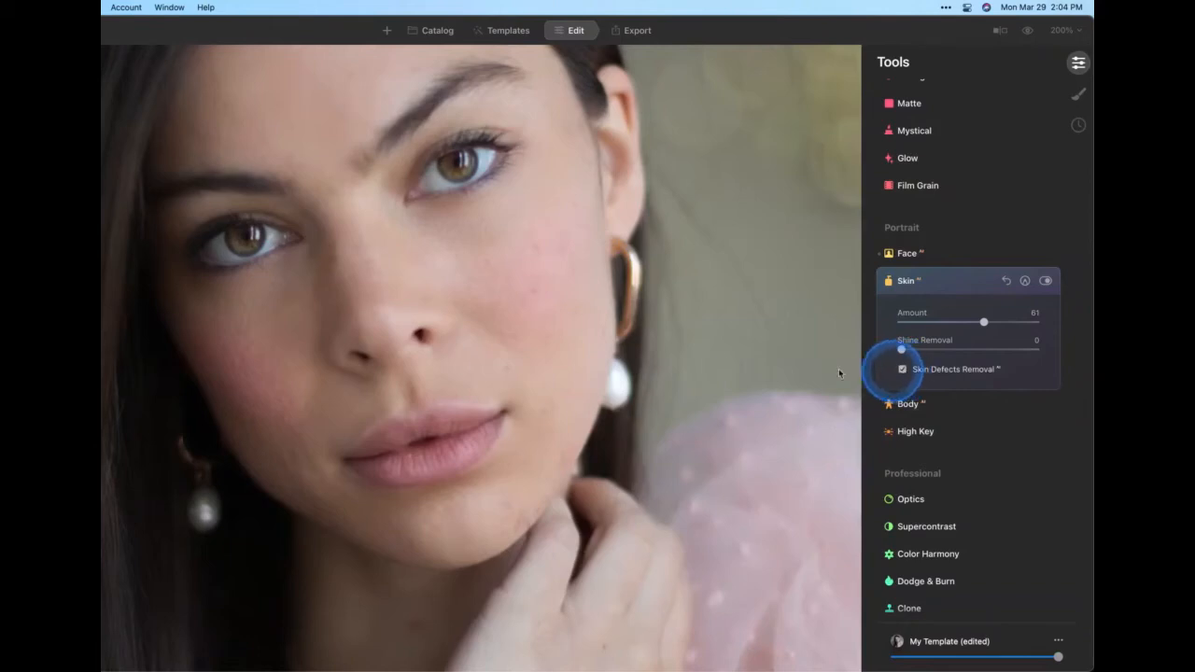
{"action": "left_click_drag", "start_coordinate": [983, 322], "coordinate": [996, 323]}
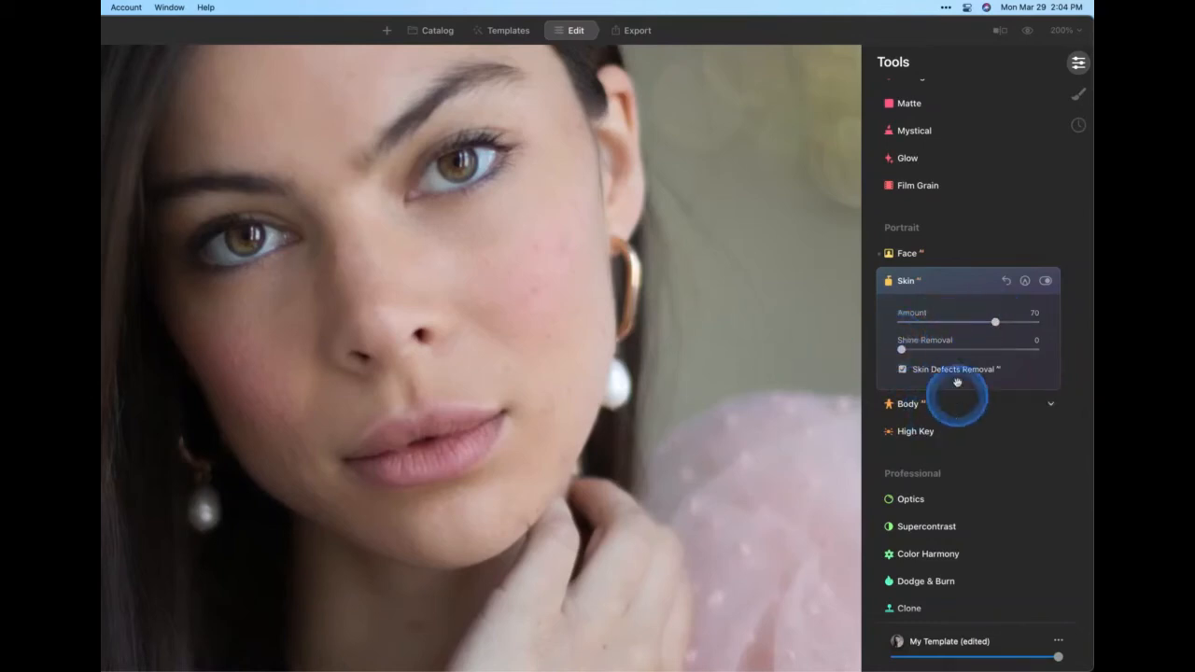
Return to the full-image view, expand the High Key tool and set its Amount to 26
{"action": "left_click", "coordinate": [783, 375]}
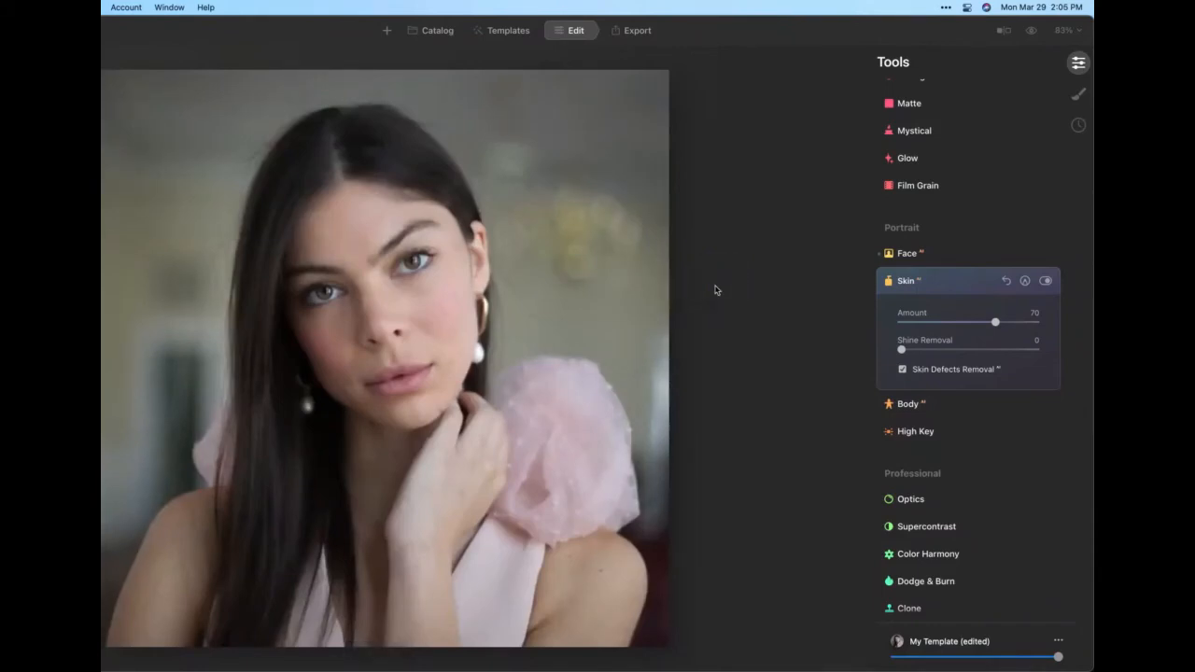
{"action": "left_click", "coordinate": [733, 326]}
{"action": "left_click", "coordinate": [740, 323]}
{"action": "left_click", "coordinate": [891, 427]}
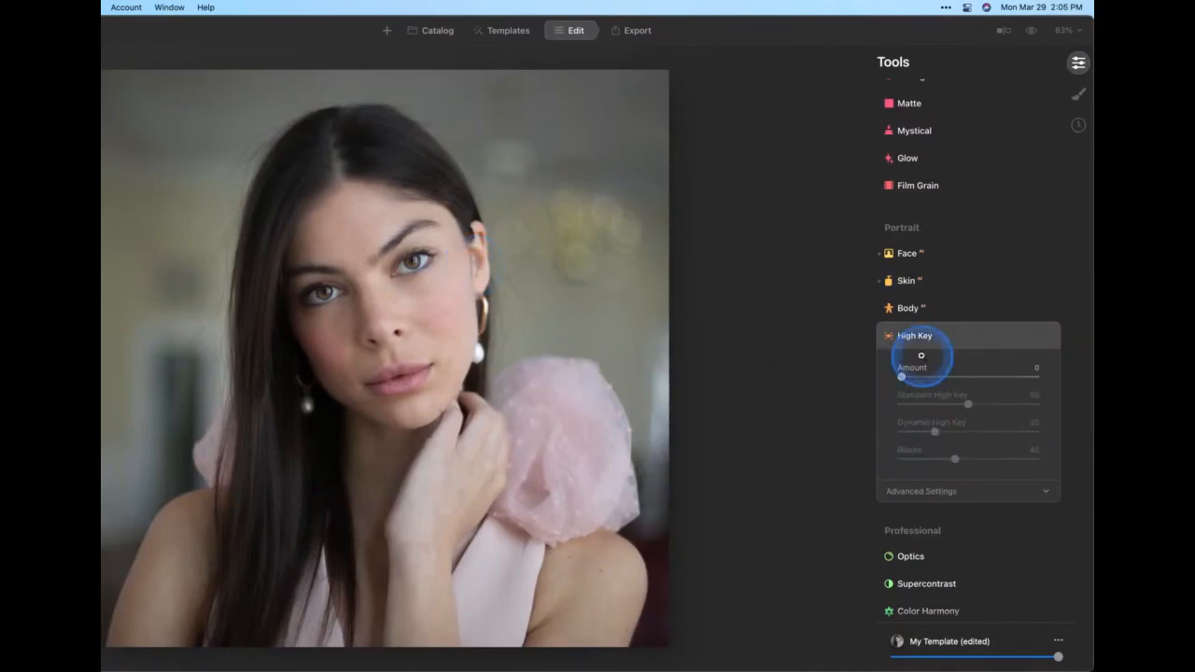
{"action": "left_click_drag", "start_coordinate": [902, 376], "coordinate": [935, 380]}
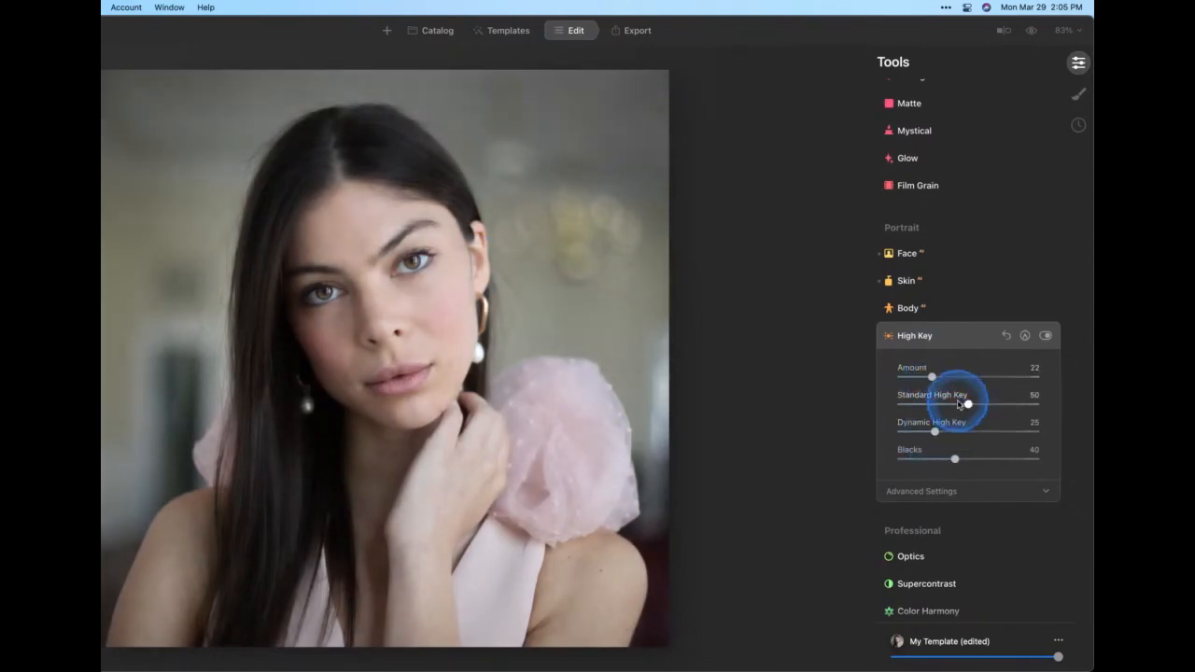
{"action": "mouse_move", "coordinate": [930, 377]}
{"action": "left_mouse_down"}
{"action": "mouse_move", "coordinate": [1011, 373]}
{"action": "mouse_move", "coordinate": [934, 380]}
{"action": "left_mouse_up"}
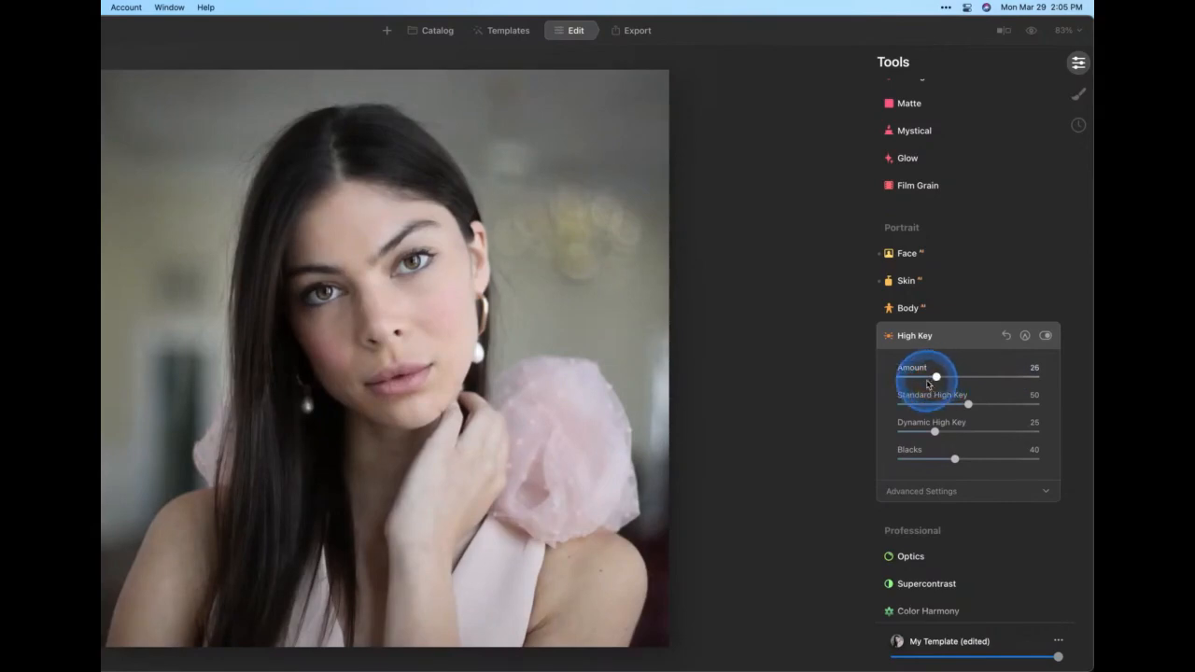
Zoom to 200% on the face and toggle the original preview on and off to compare the retouch
{"action": "left_click", "coordinate": [1032, 33]}
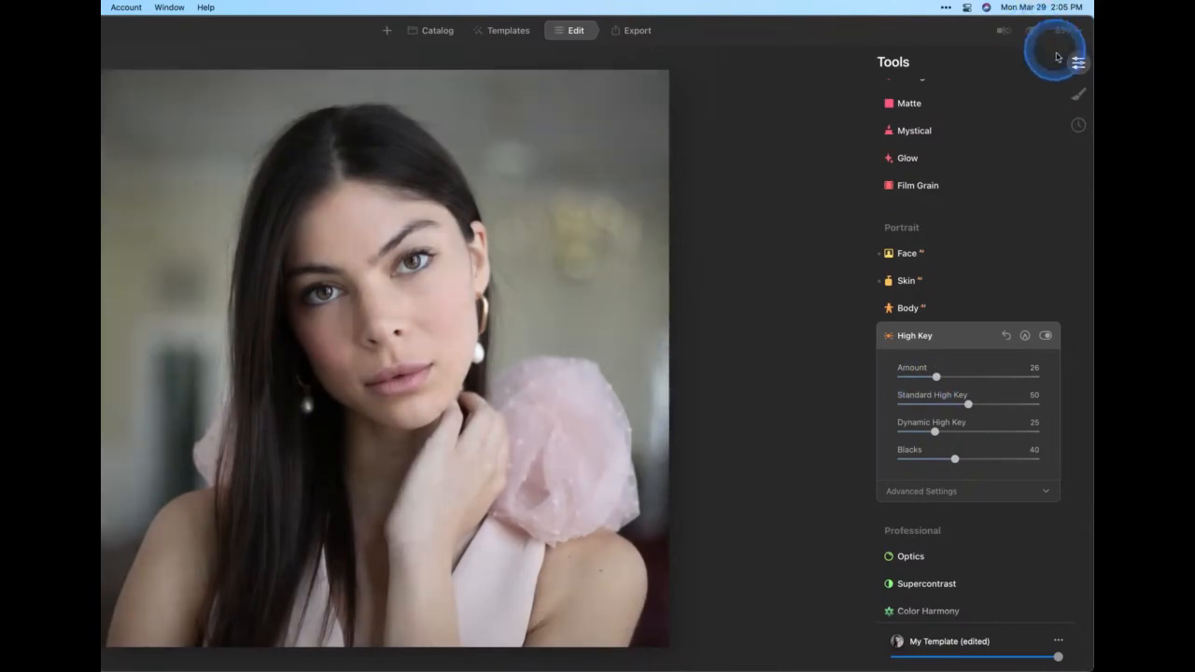
{"action": "left_click", "coordinate": [1062, 31]}
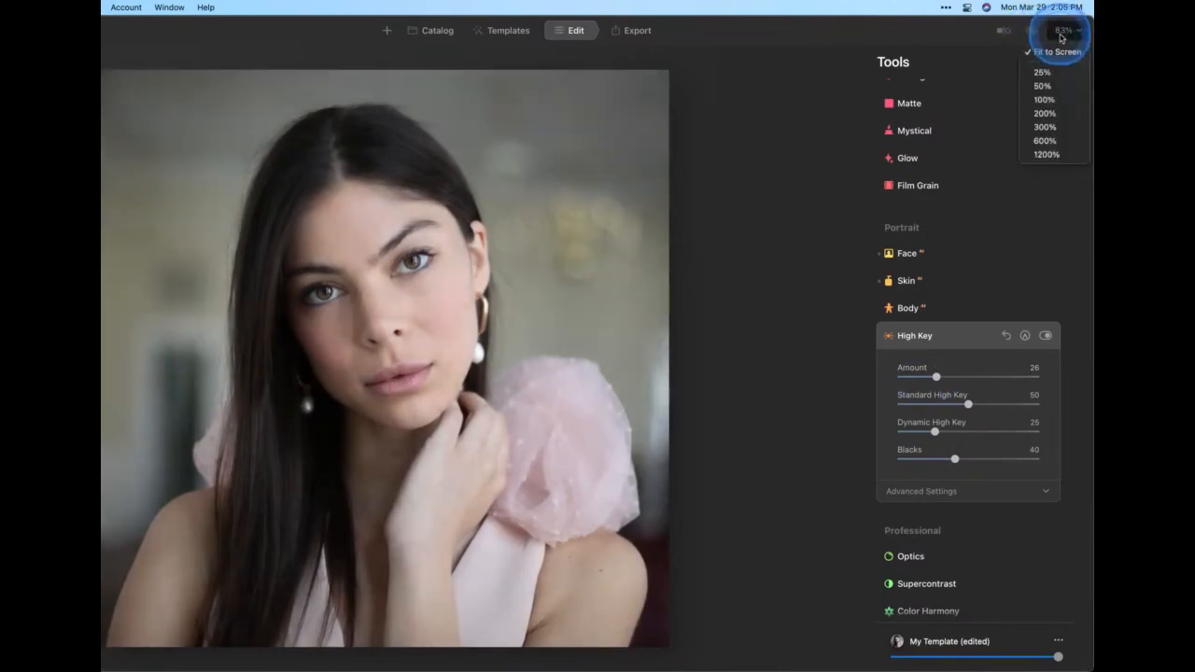
{"action": "left_click", "coordinate": [1043, 113]}
{"action": "scroll", "coordinate": [467, 234], "scroll_direction": "up", "scroll_amount": 3}
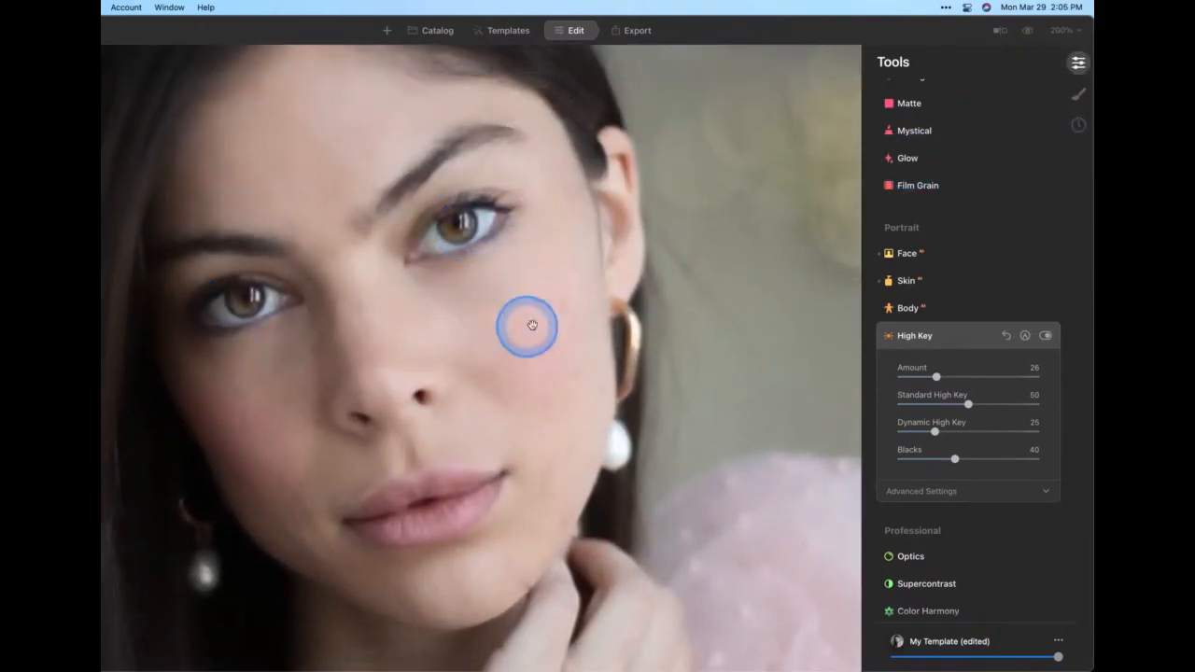
{"action": "left_click", "coordinate": [1029, 32]}
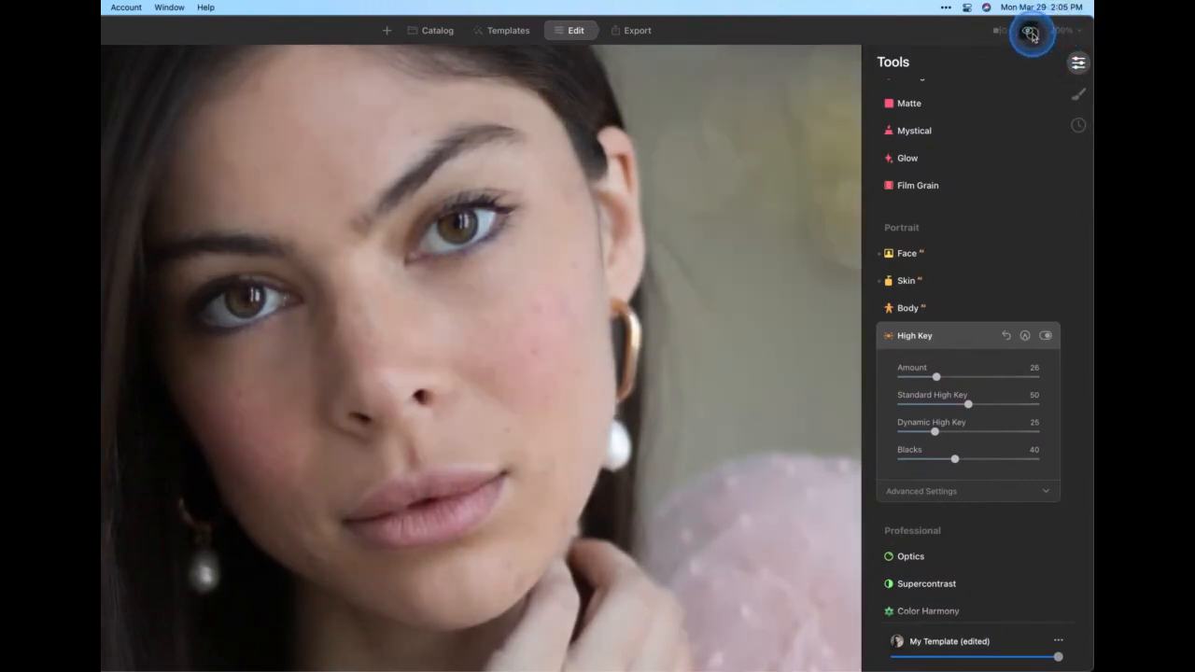
{"action": "left_click", "coordinate": [1030, 33]}
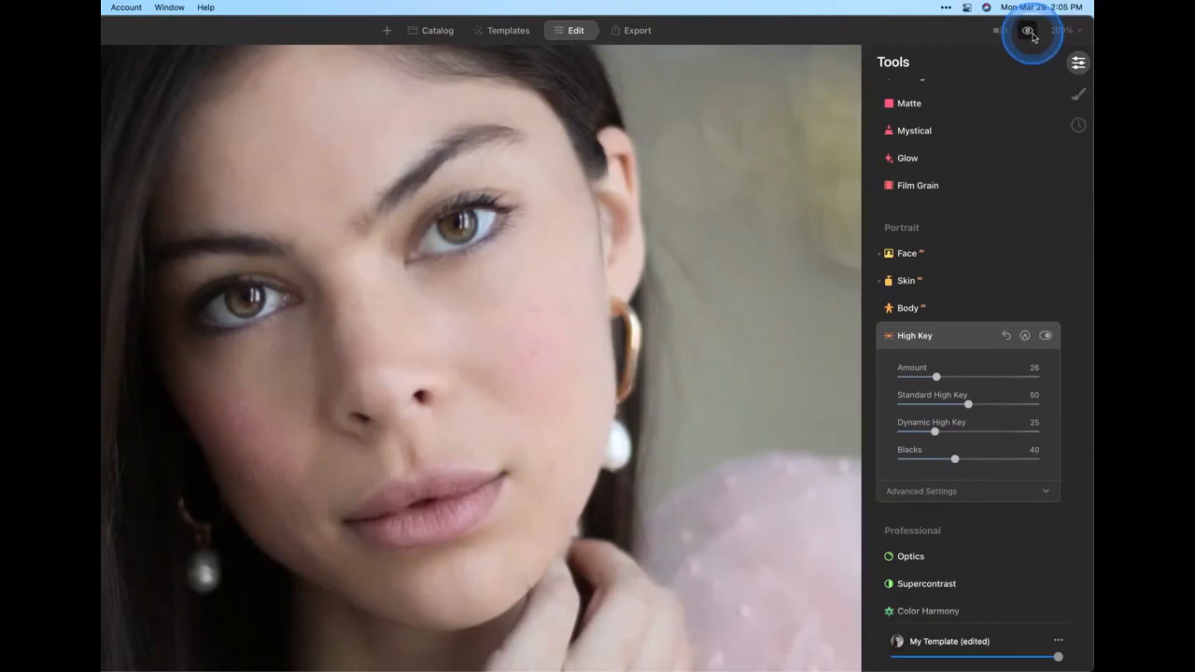